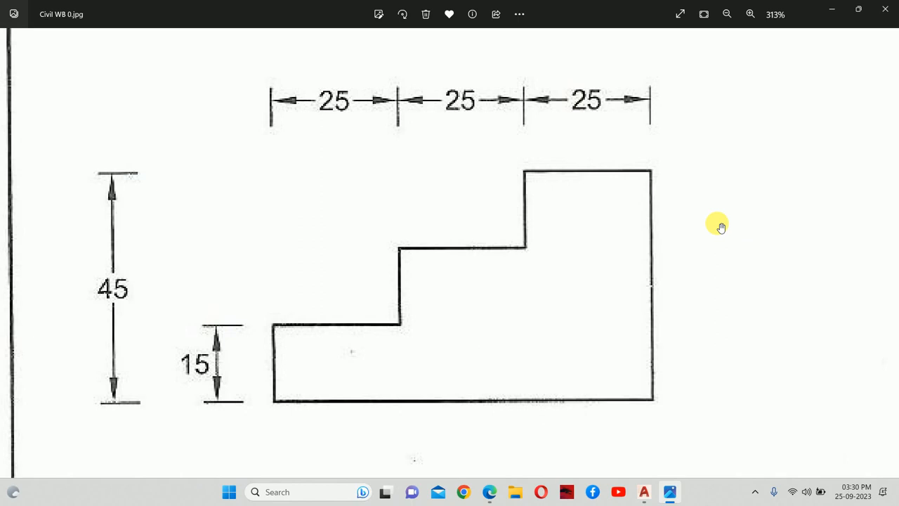
Step: Switch to AutoCAD and draw a 75-unit horizontal base line with a 45-unit vertical line rising from its right end
click(644, 492)
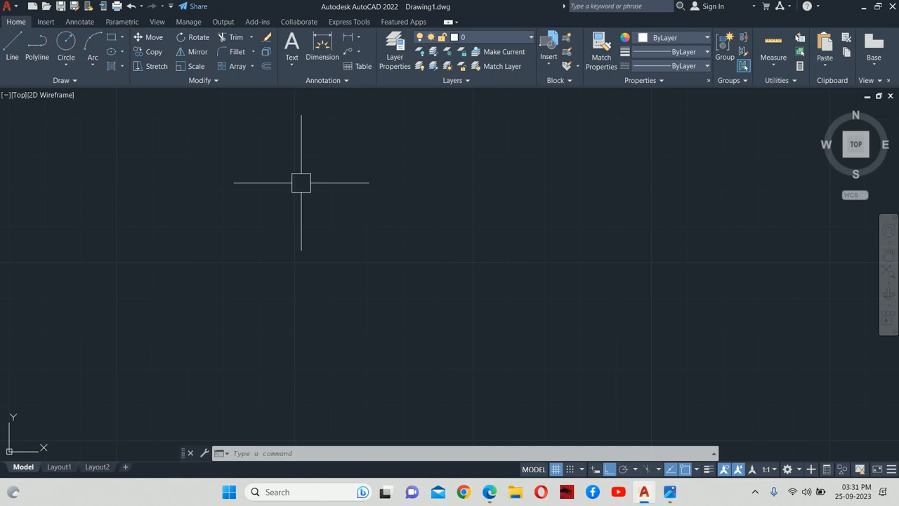
key(alt+Tab)
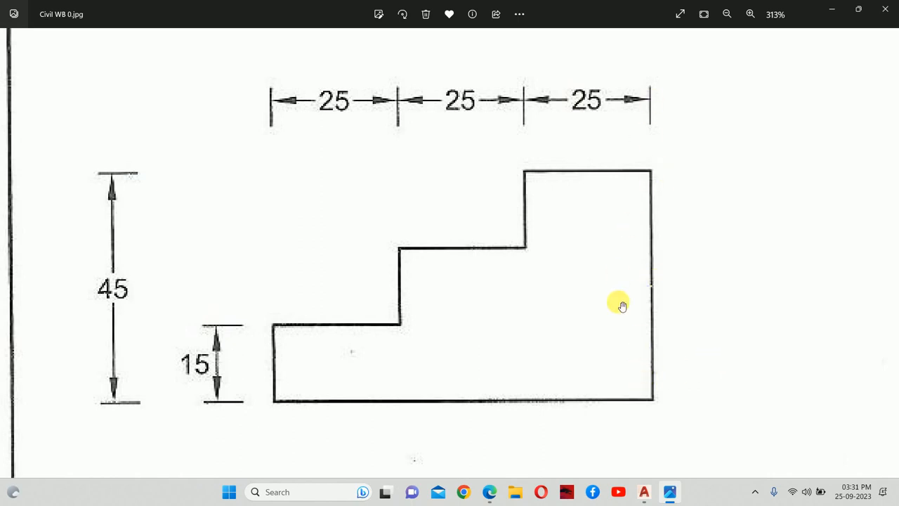
key(alt+Tab)
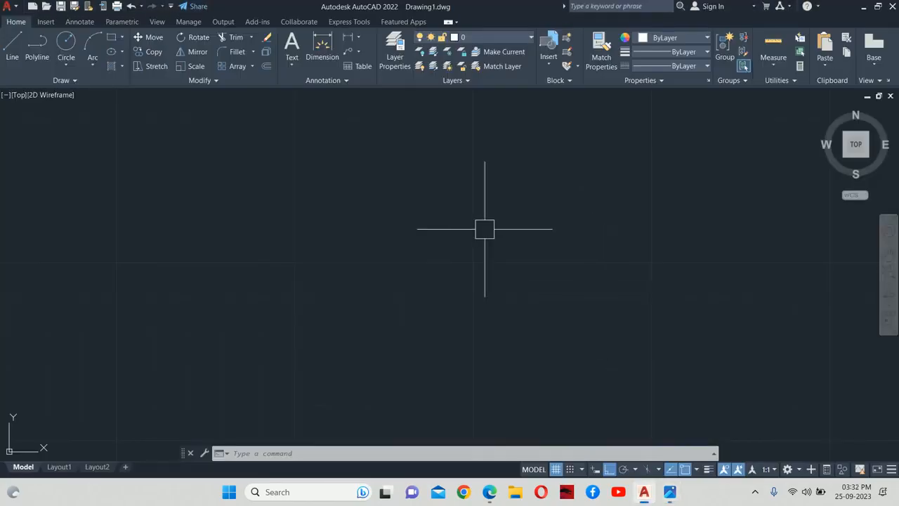
text(l)
key(Return)
click(360, 244)
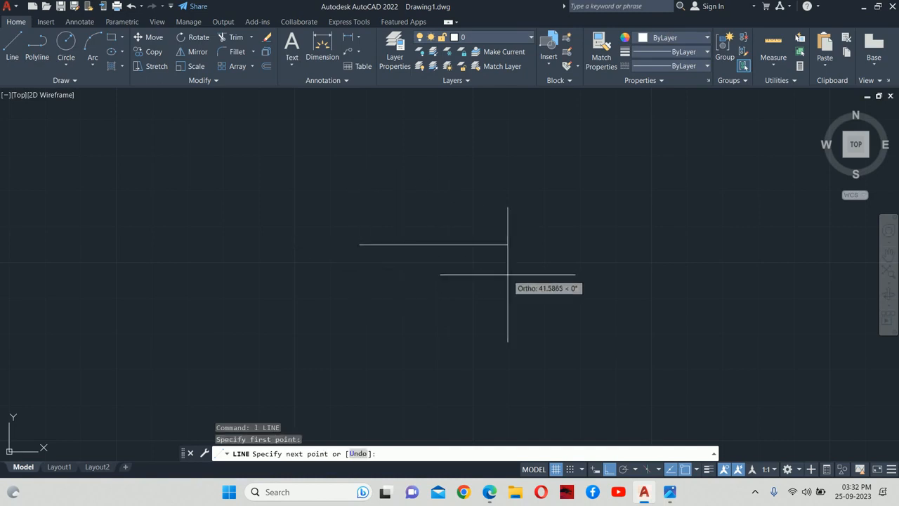
text(75)
key(Return)
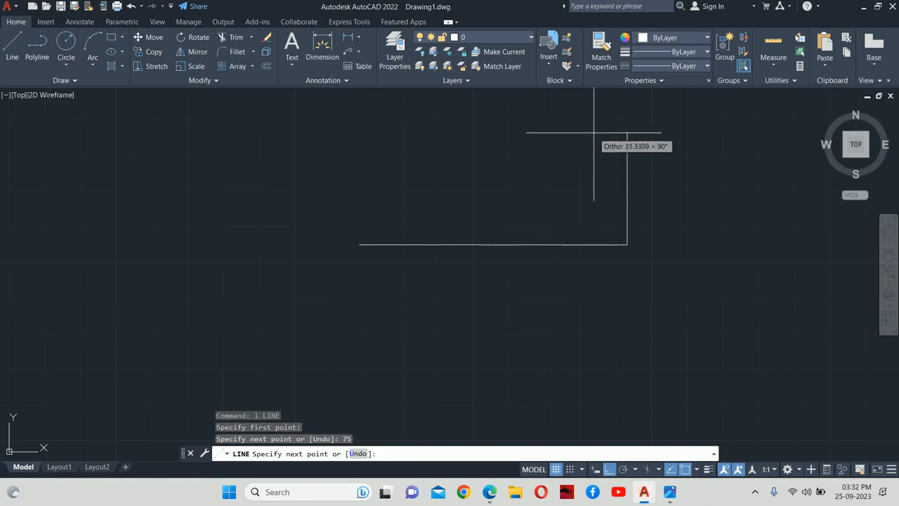
text(45)
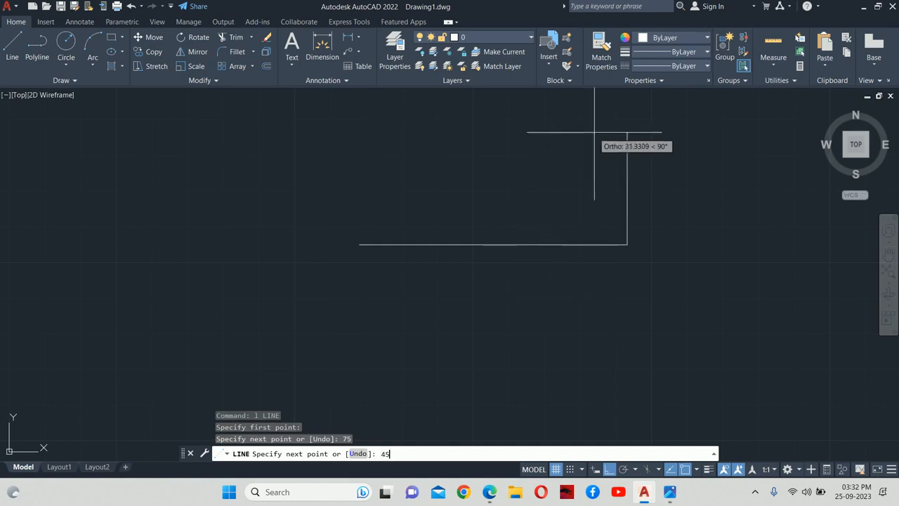
key(Return)
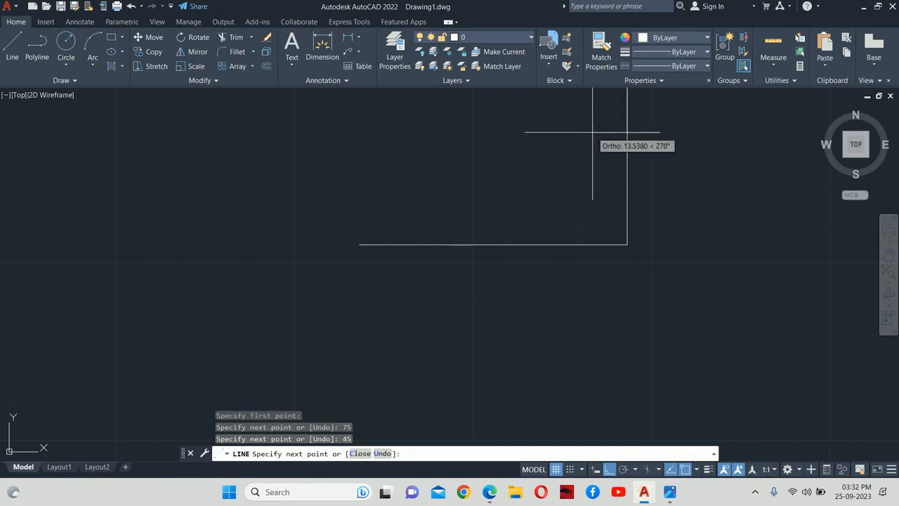
key(Escape)
mouse_move(564, 145)
middle_down()
mouse_move(590, 217)
mouse_move(573, 243)
middle_up()
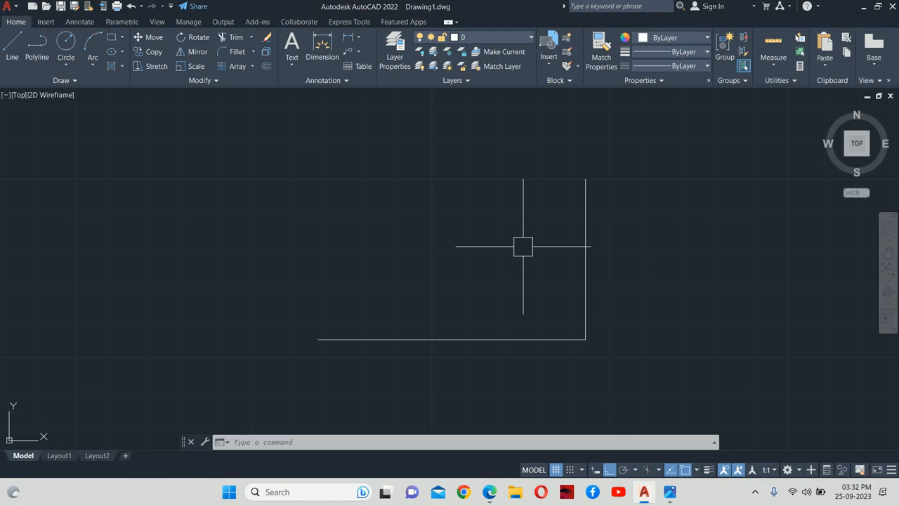
key(alt+Tab)
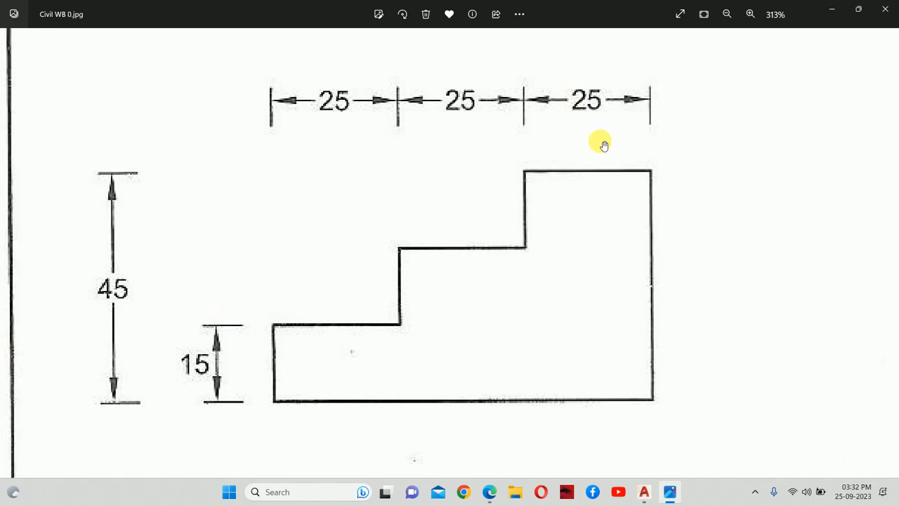
key(alt+Tab)
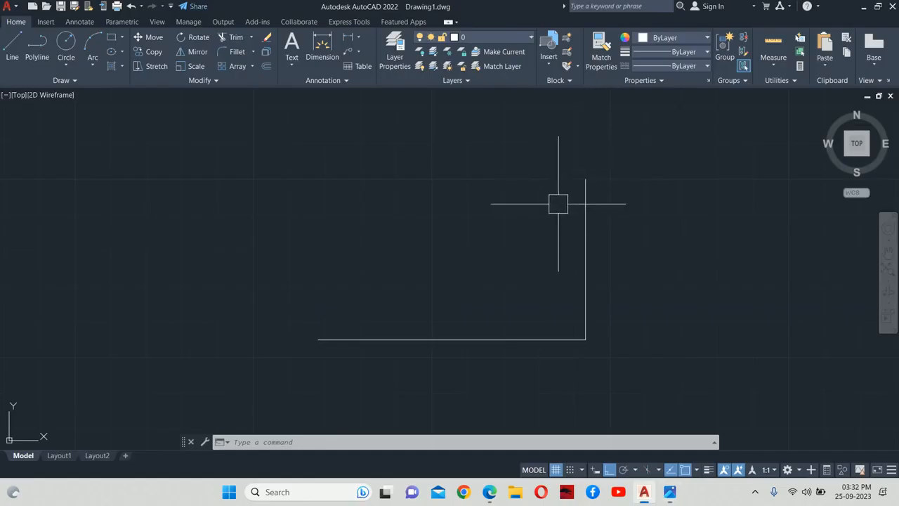
text(o)
key(Return)
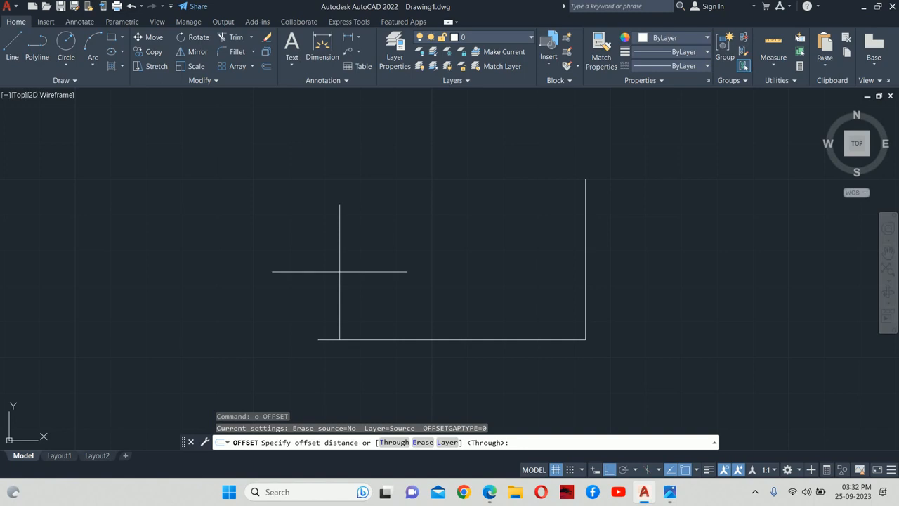
key(Escape)
Step: Try a 25-unit horizontal line running left from the upper end of the vertical line, and erase it
text(1)
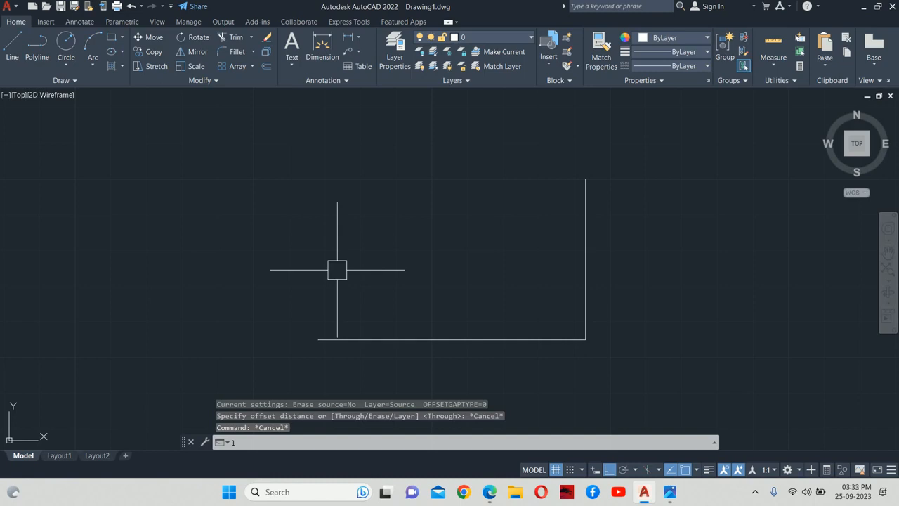
key(Return)
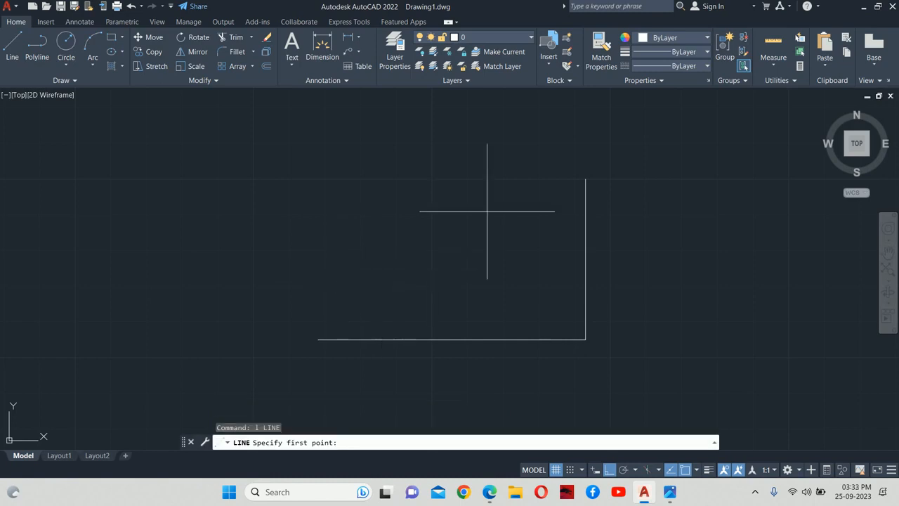
click(585, 178)
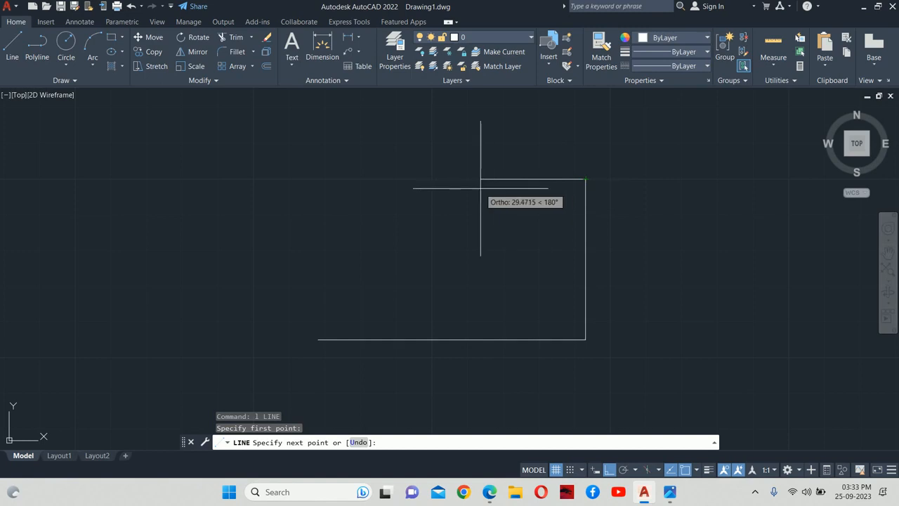
text(25)
key(Return)
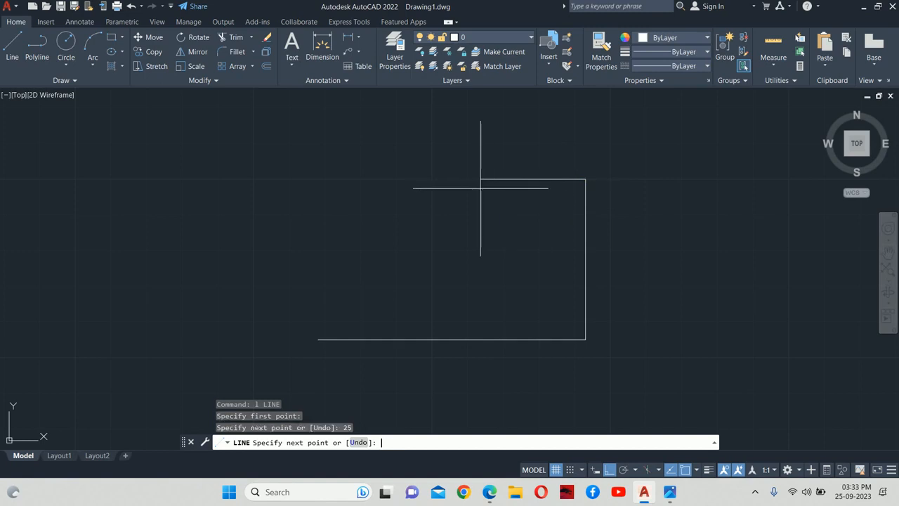
key(Escape)
key(Escape)
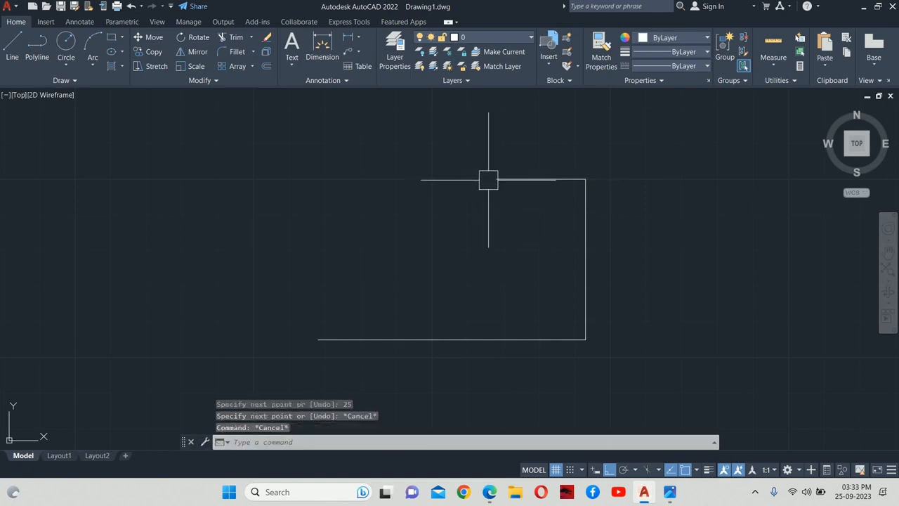
click(487, 179)
key(Delete)
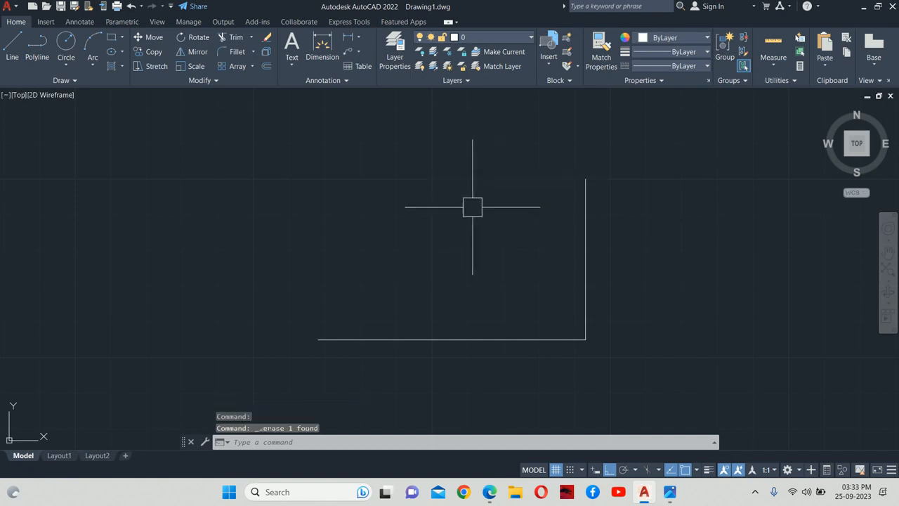
text(o)
key(Return)
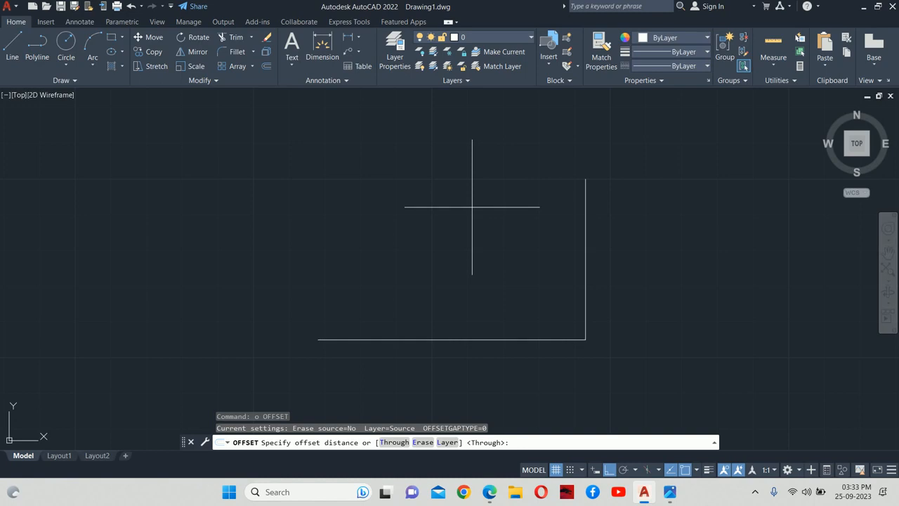
text(22)
key(BackSpace)
text(5)
key(Return)
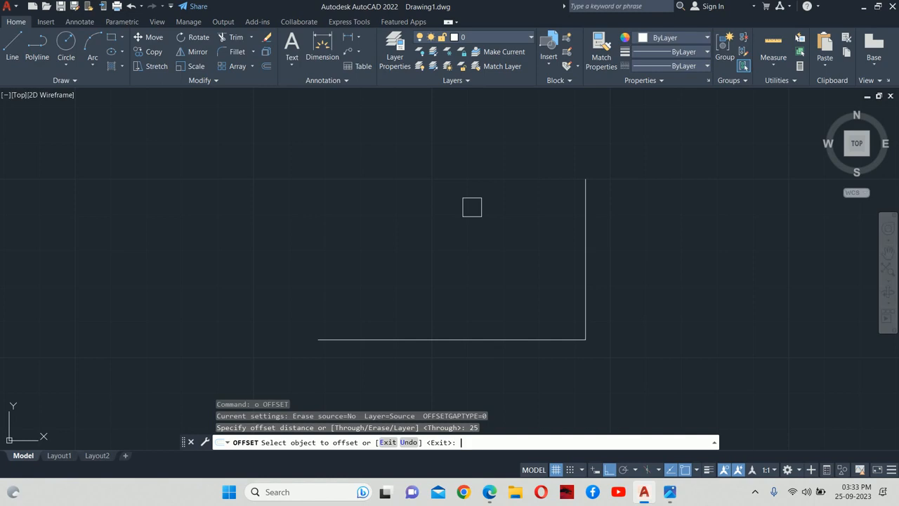
key(Escape)
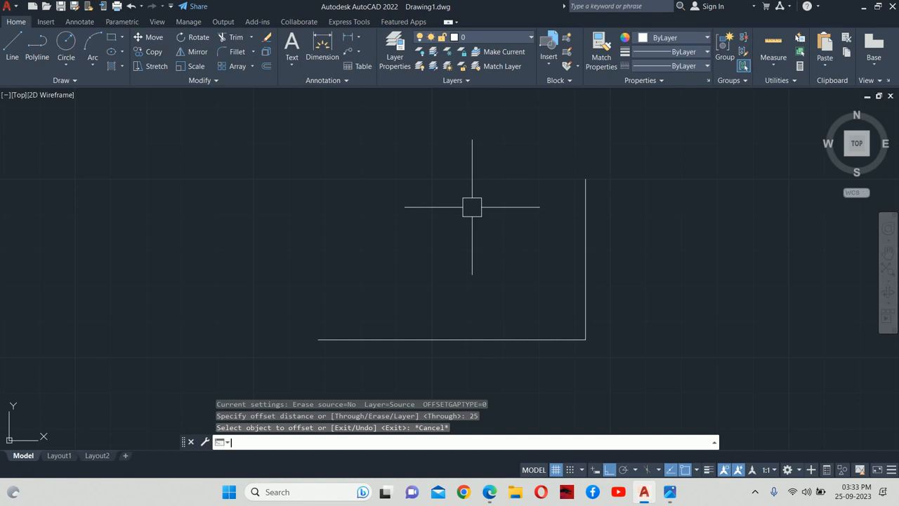
text(L)
key(Return)
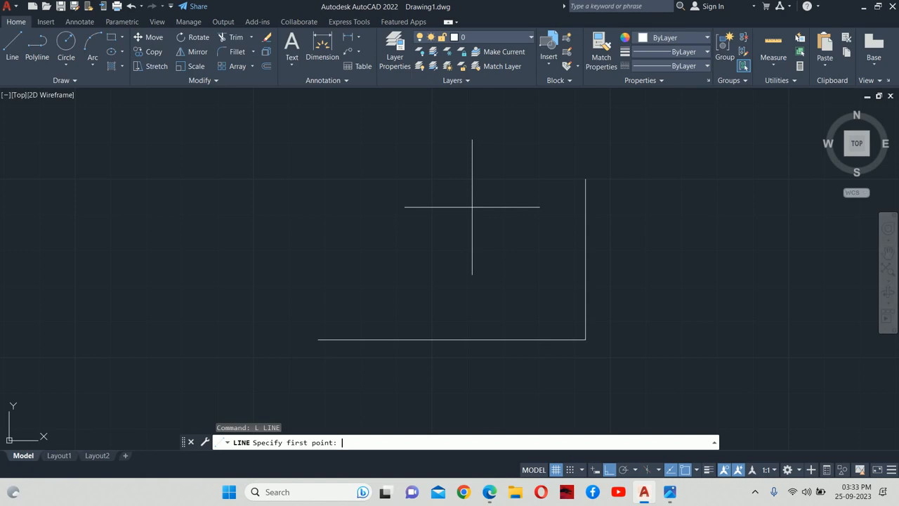
key(Escape)
key(Escape)
key(Escape)
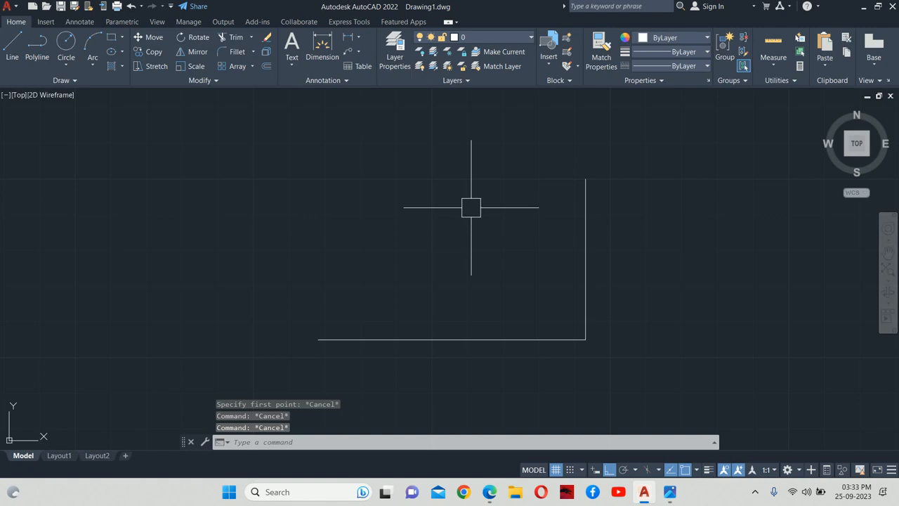
Step: Offset the 45-unit vertical line 25 units to its left
text(o)
key(Return)
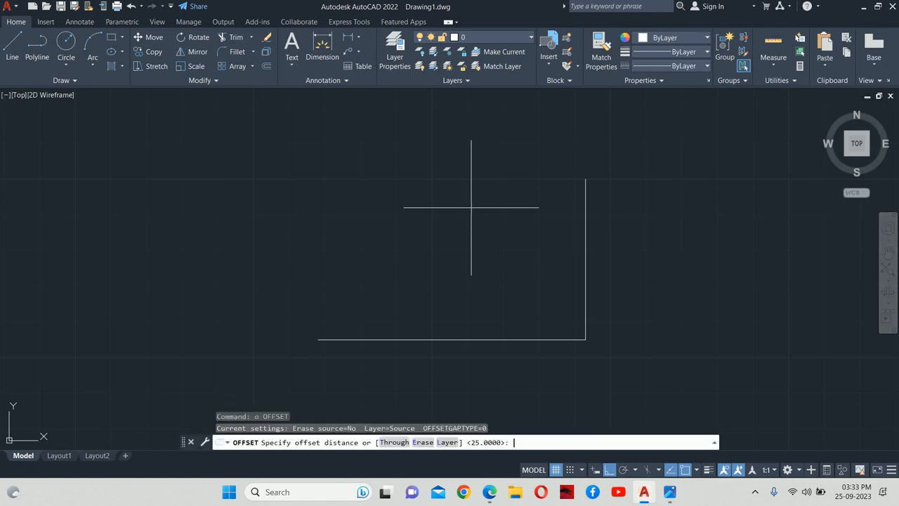
text(25)
key(Return)
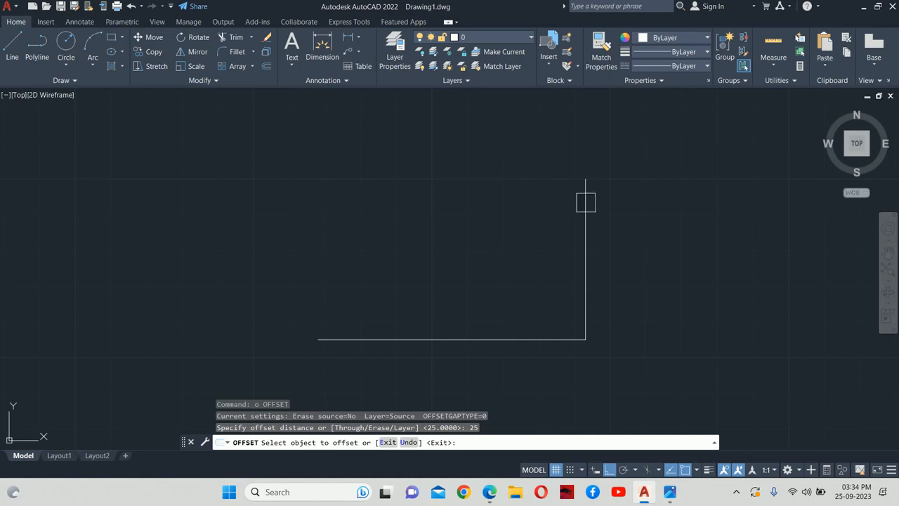
click(585, 203)
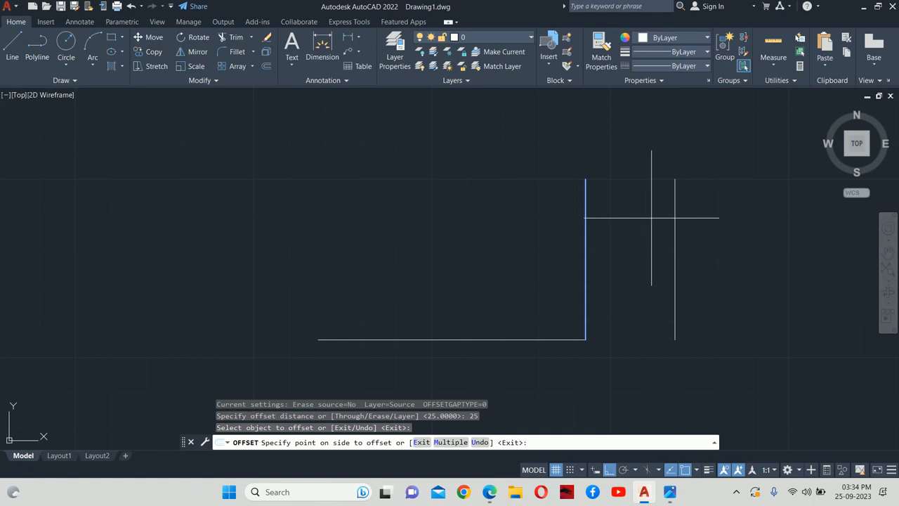
click(500, 196)
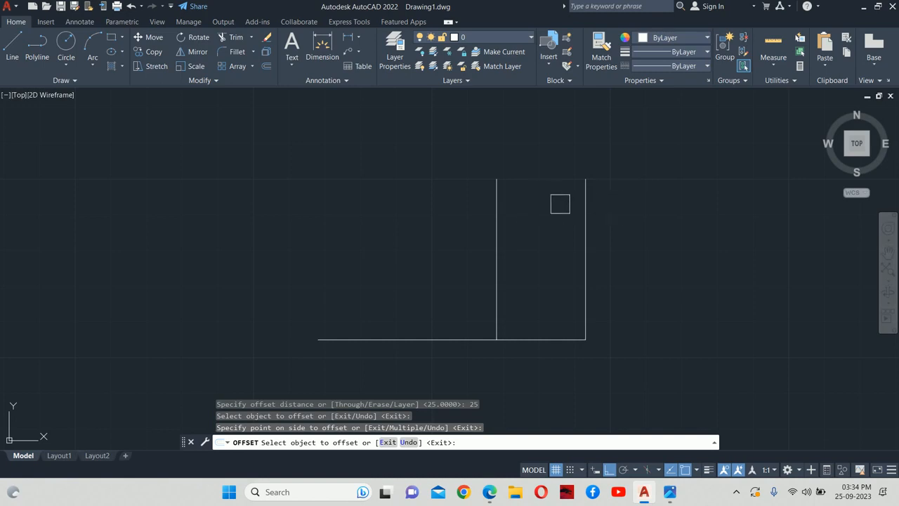
Step: Check the reference drawing and offset two more vertical lines leftward at 25-unit spacing, ending at the base line's left end
click(669, 492)
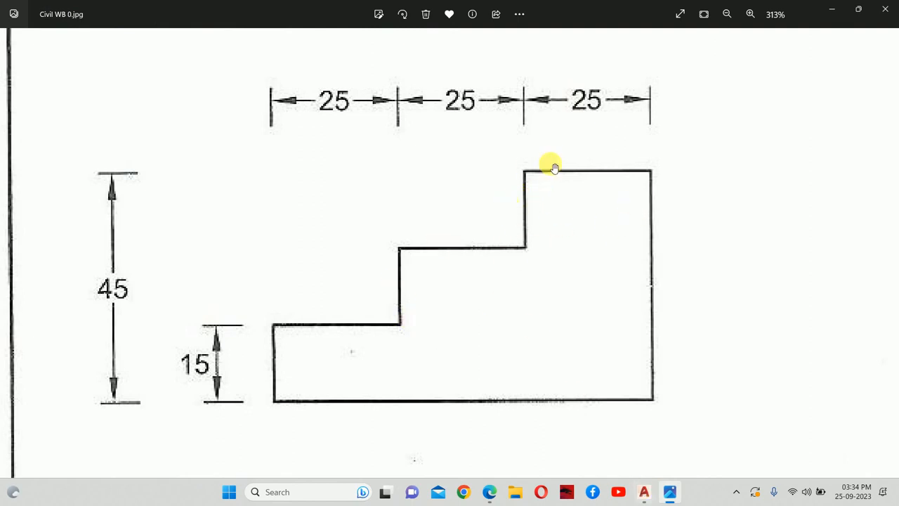
click(843, 9)
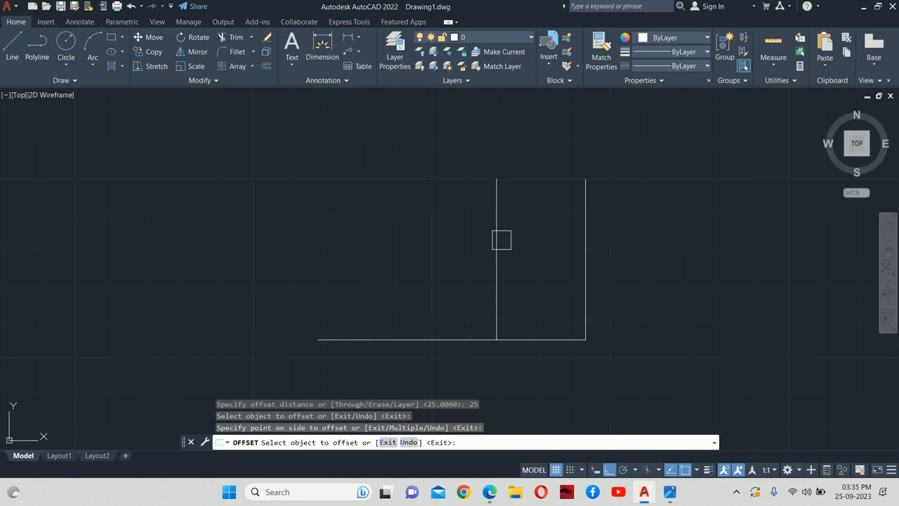
click(497, 233)
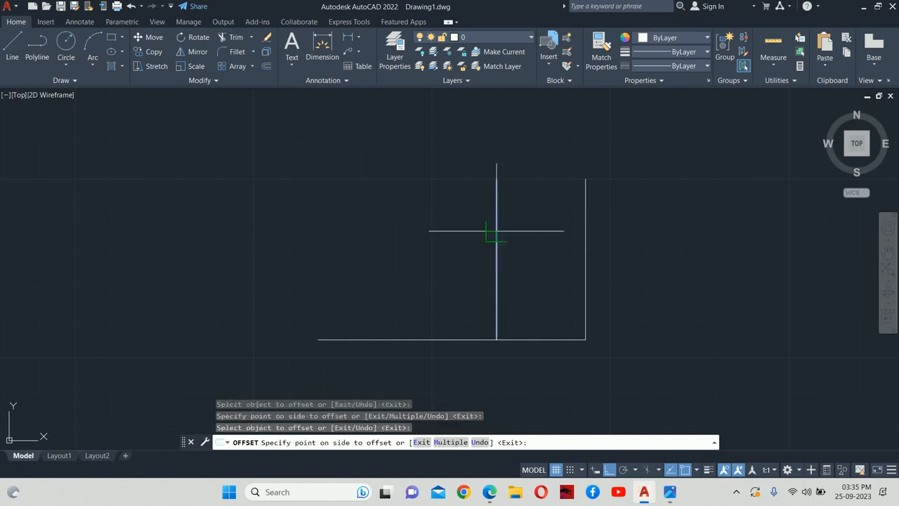
click(385, 244)
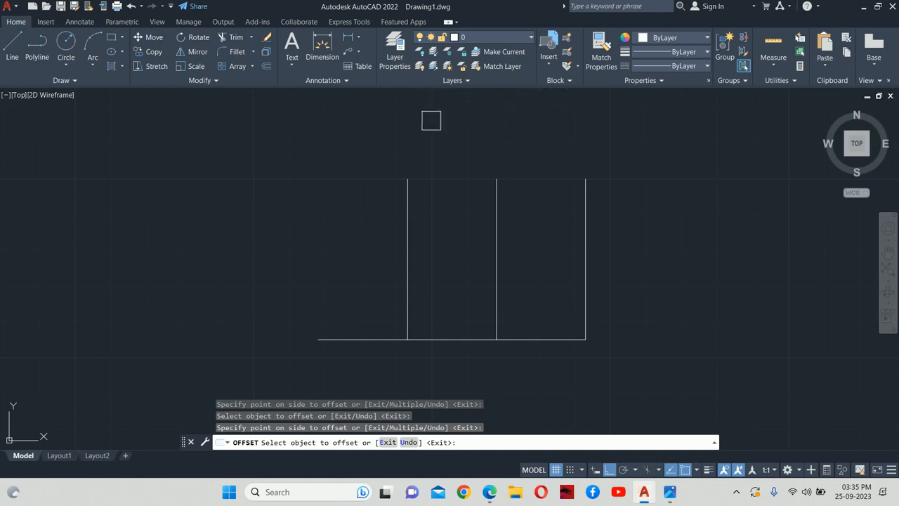
click(407, 220)
click(284, 216)
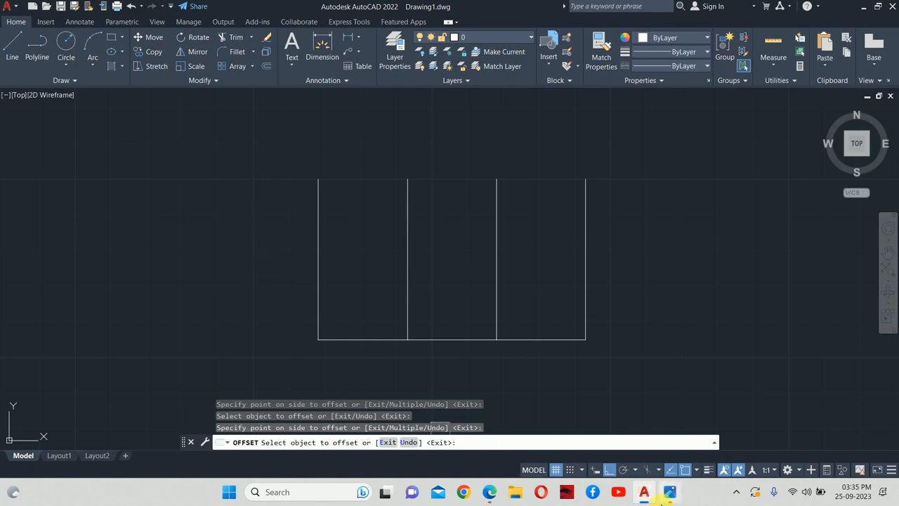
mouse_move(670, 492)
click(666, 403)
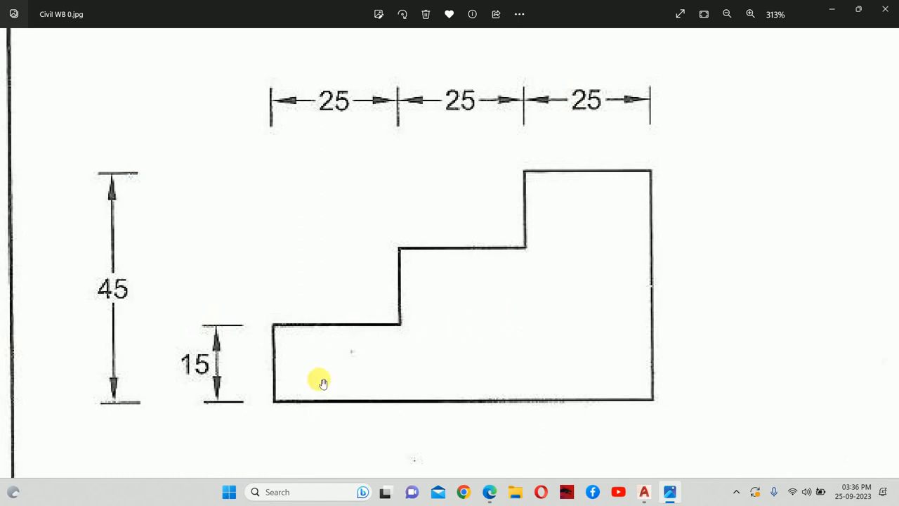
key(alt+Tab)
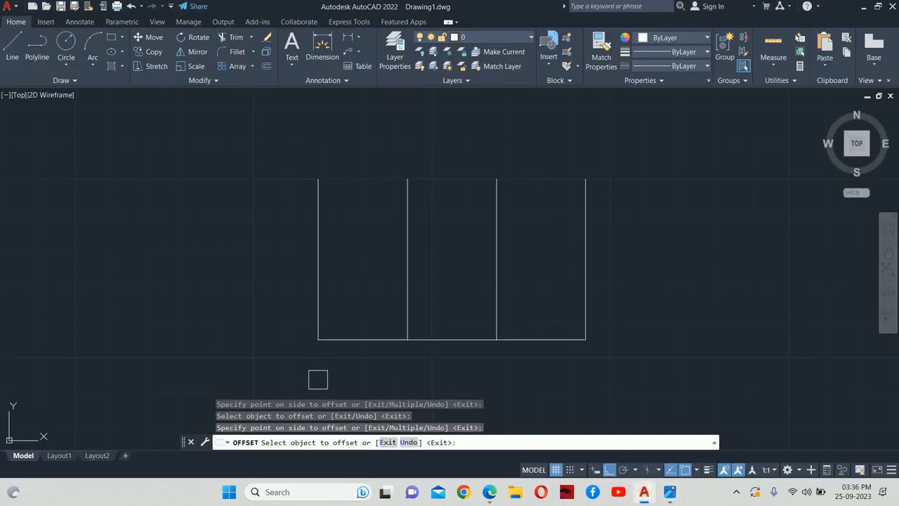
click(358, 343)
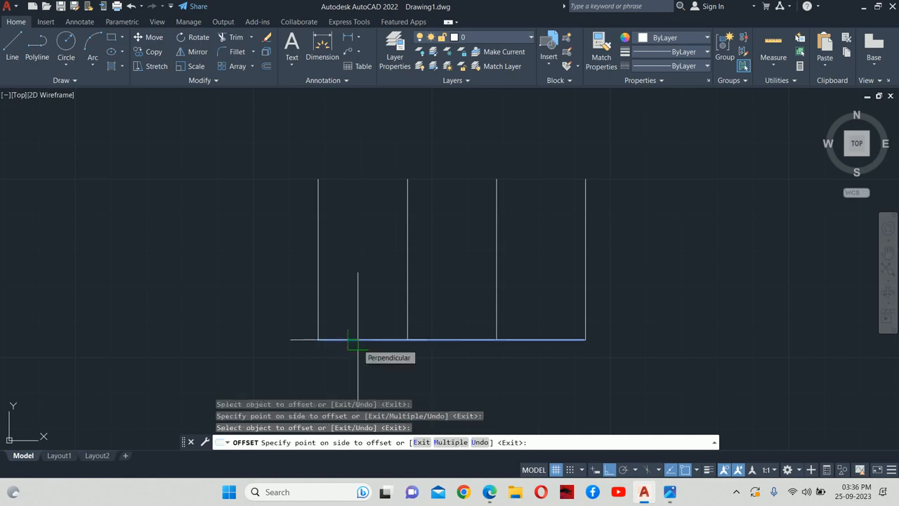
middle_drag(357, 342, 367, 275)
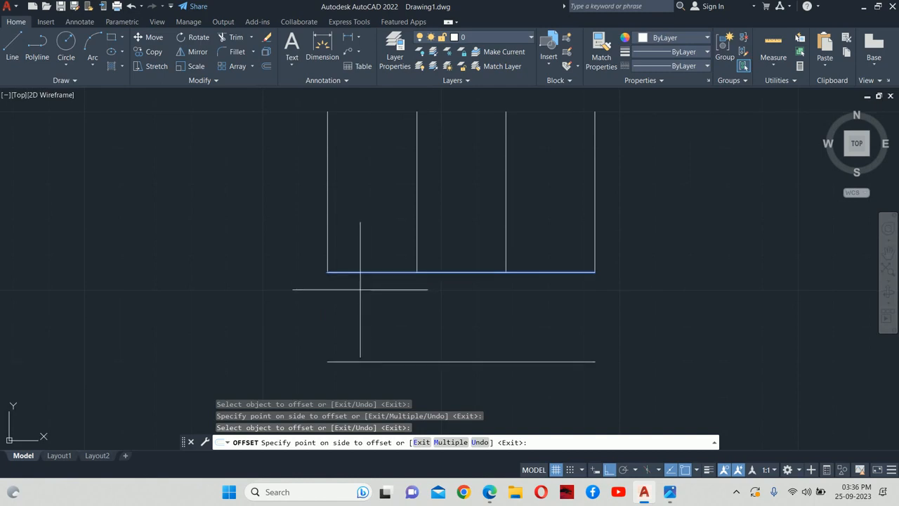
middle_drag(373, 184, 380, 256)
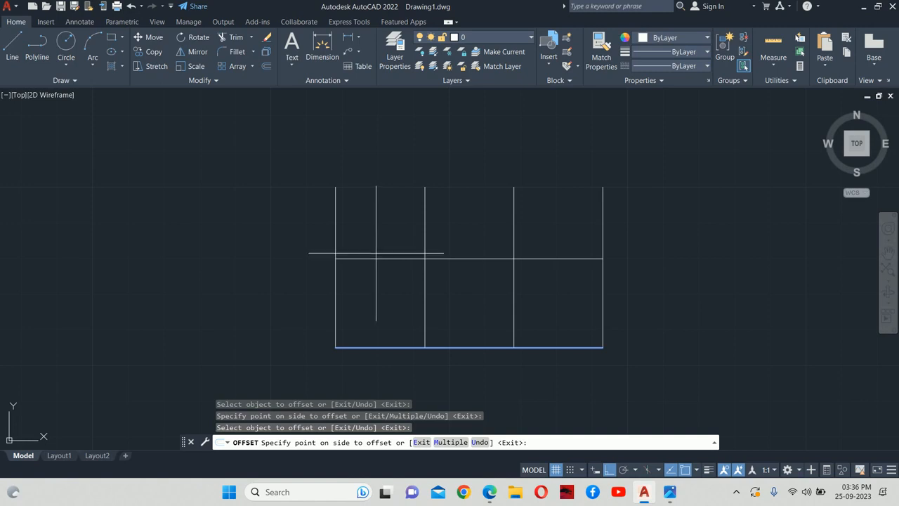
key(alt+Tab)
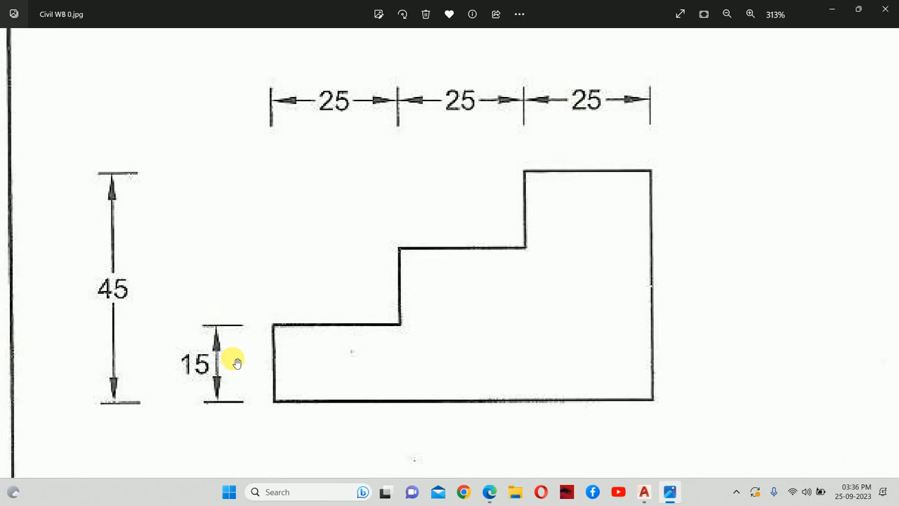
key(alt+Tab)
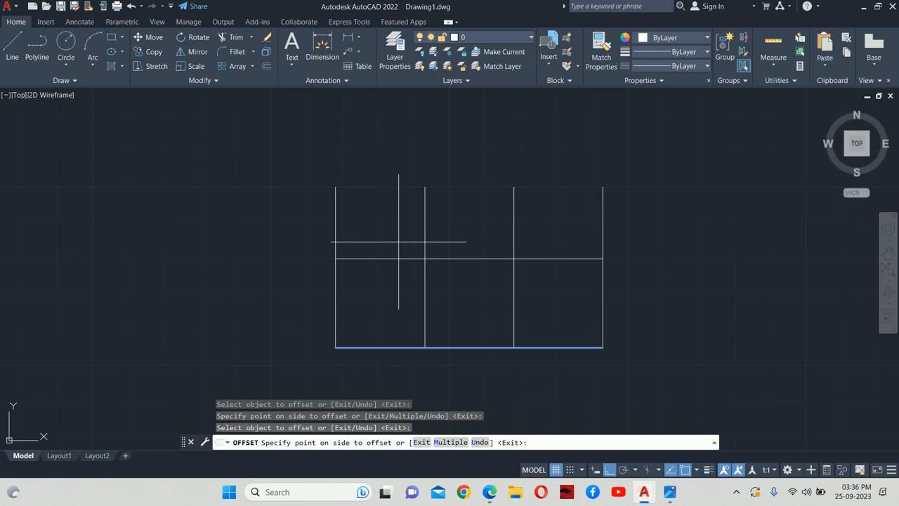
key(Escape)
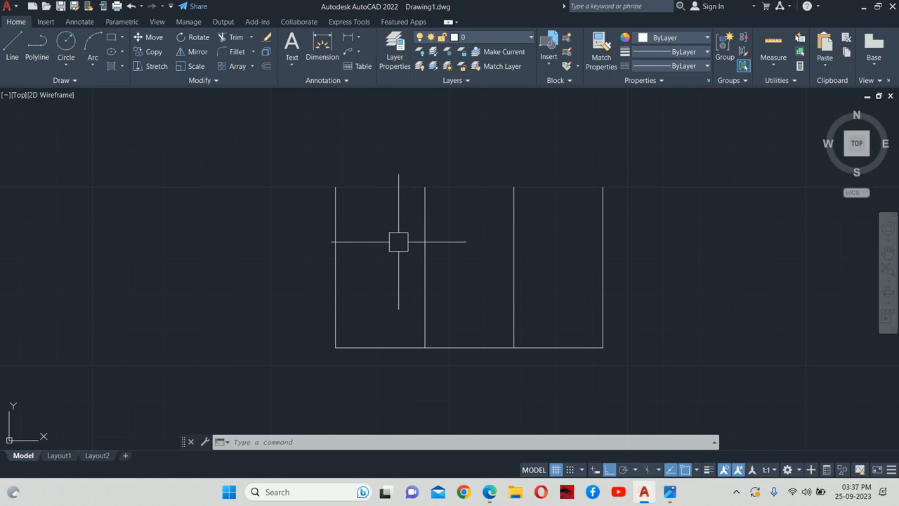
Step: Offset the 75-unit base line 15 units upward
text(o)
key(Return)
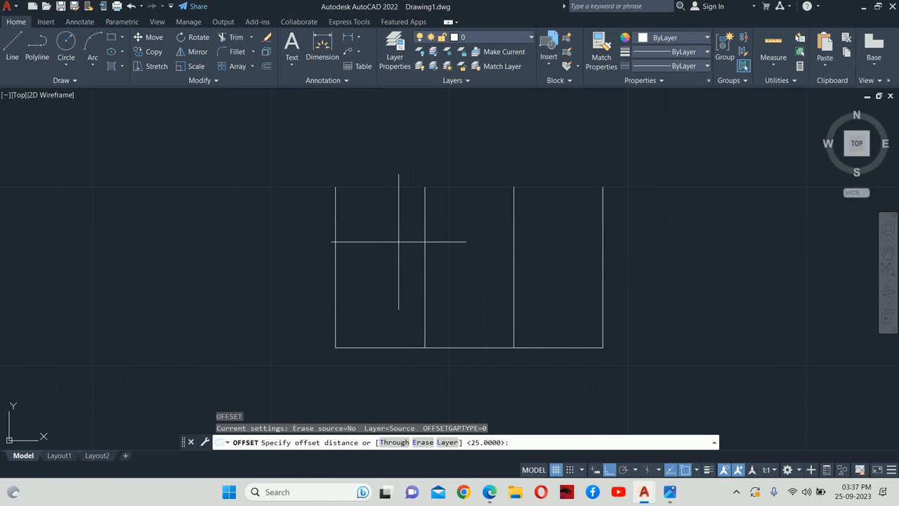
text(15)
key(Return)
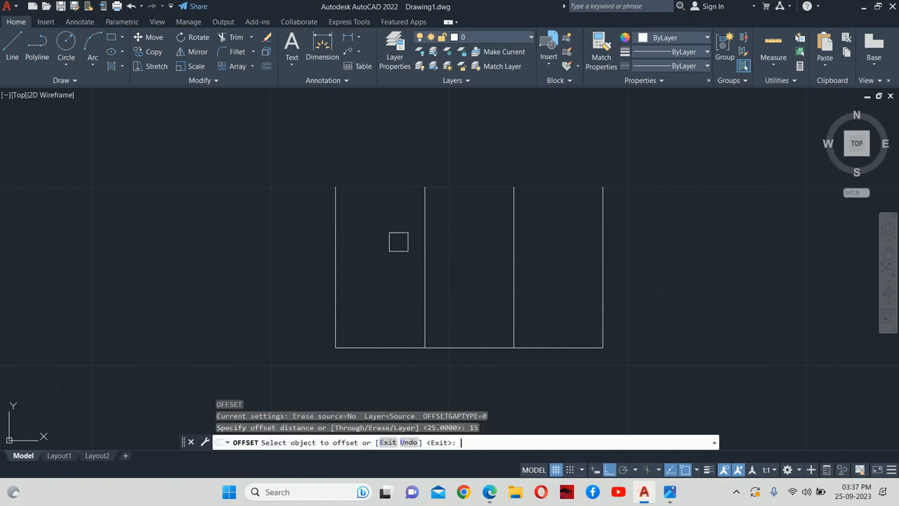
click(470, 347)
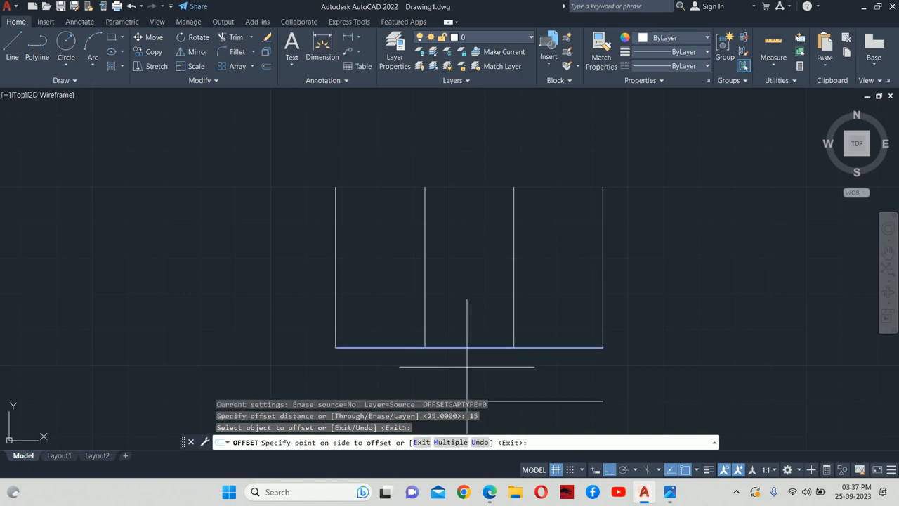
click(449, 285)
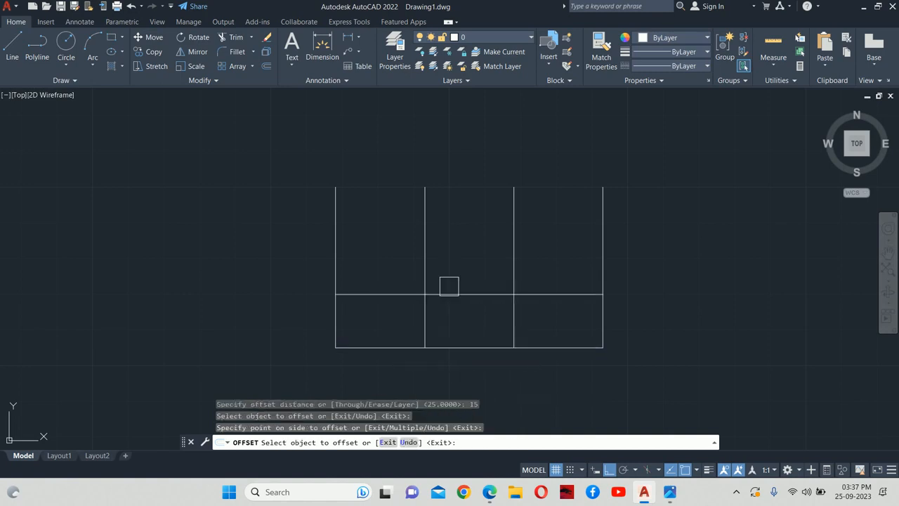
Step: Offset two more horizontal lines upward at 15-unit spacing, ending at the upper ends of the vertical lines
middle_drag(449, 286, 433, 259)
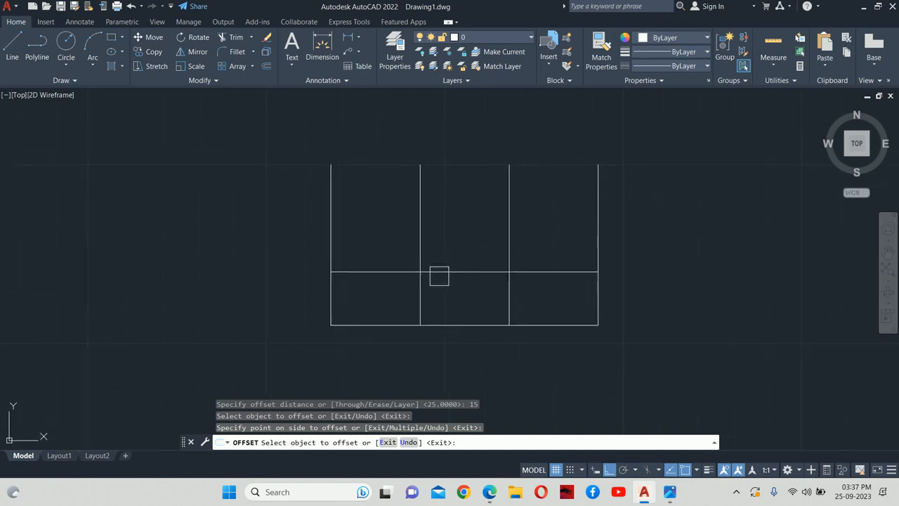
click(439, 272)
click(453, 214)
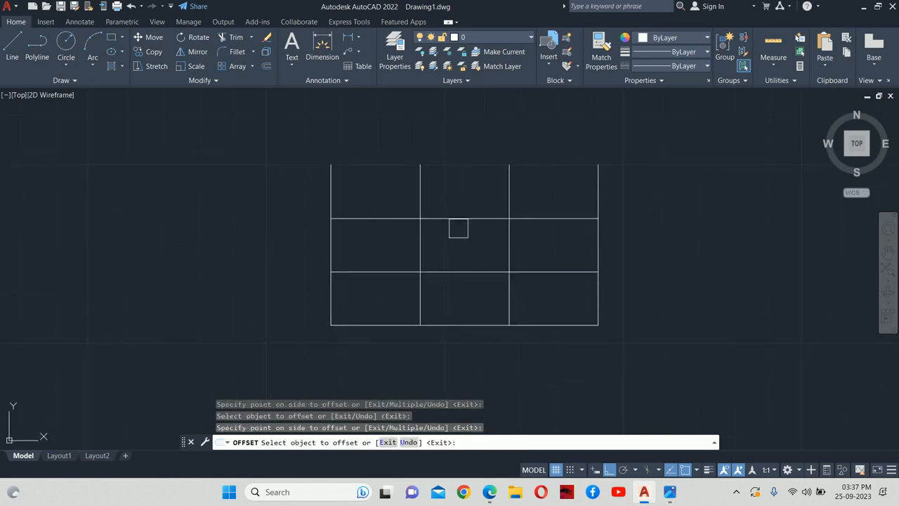
click(457, 219)
click(461, 148)
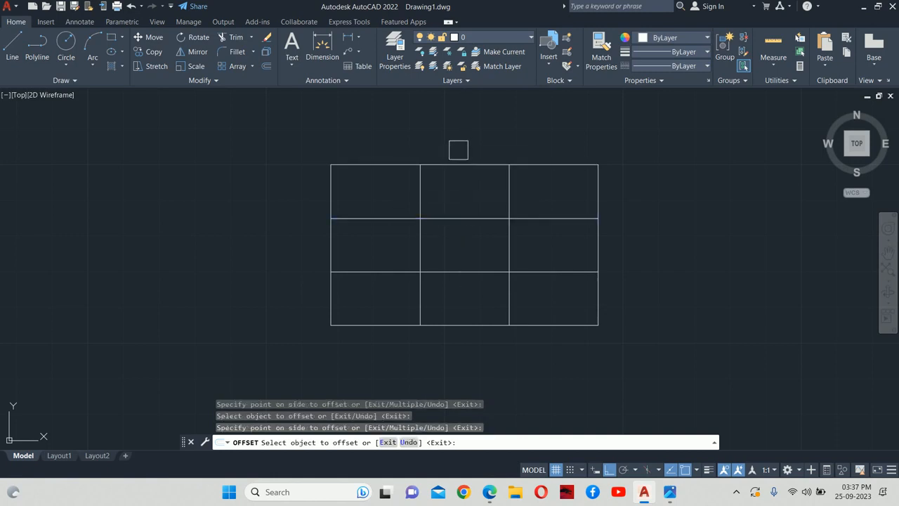
key(Return)
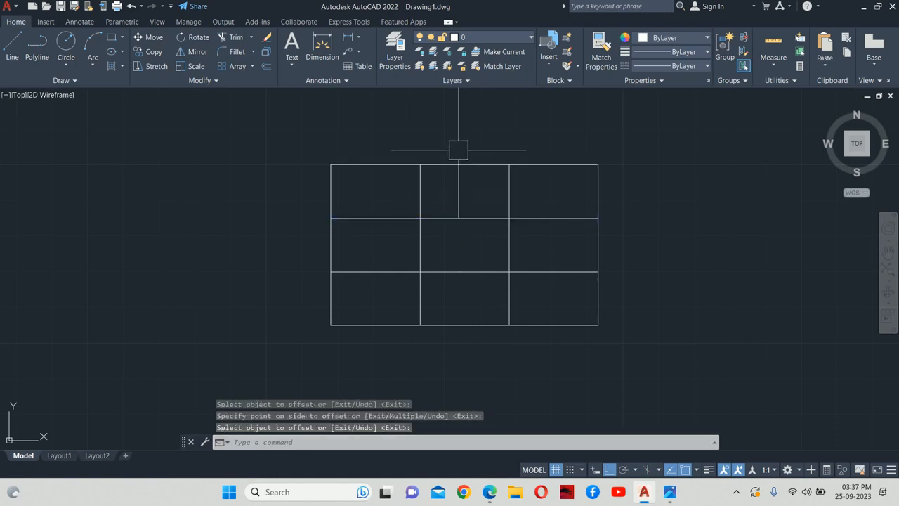
Step: Check the staircase outline in the reference image, close the Photos gallery window, and return to AutoCAD
key(alt+Tab)
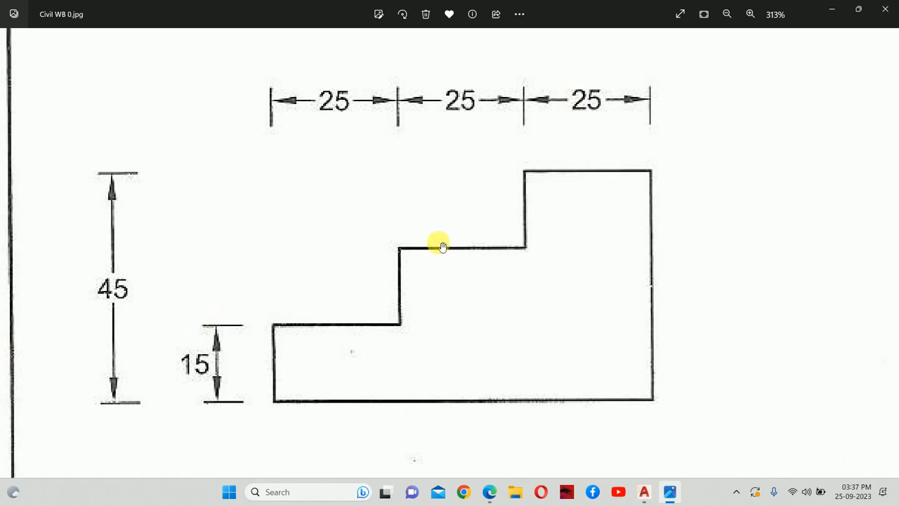
key(Escape)
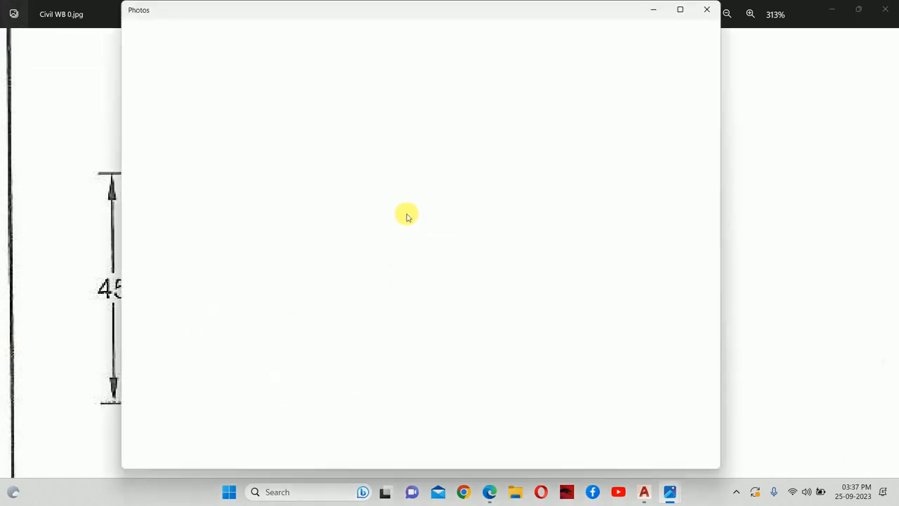
key(alt+Tab)
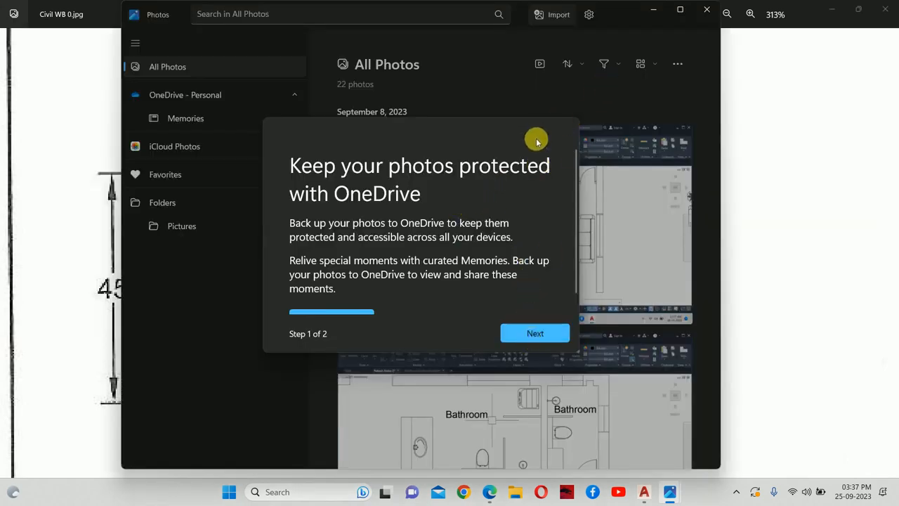
click(526, 332)
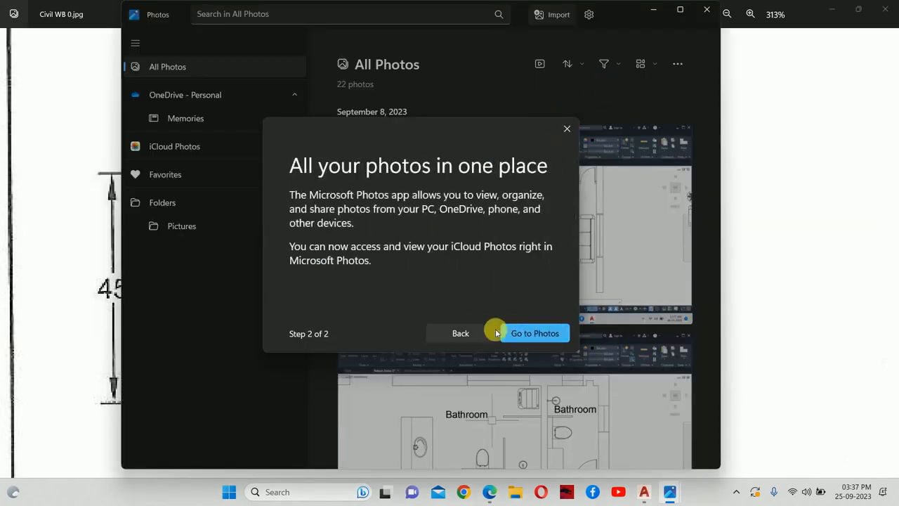
click(473, 333)
click(532, 333)
click(529, 332)
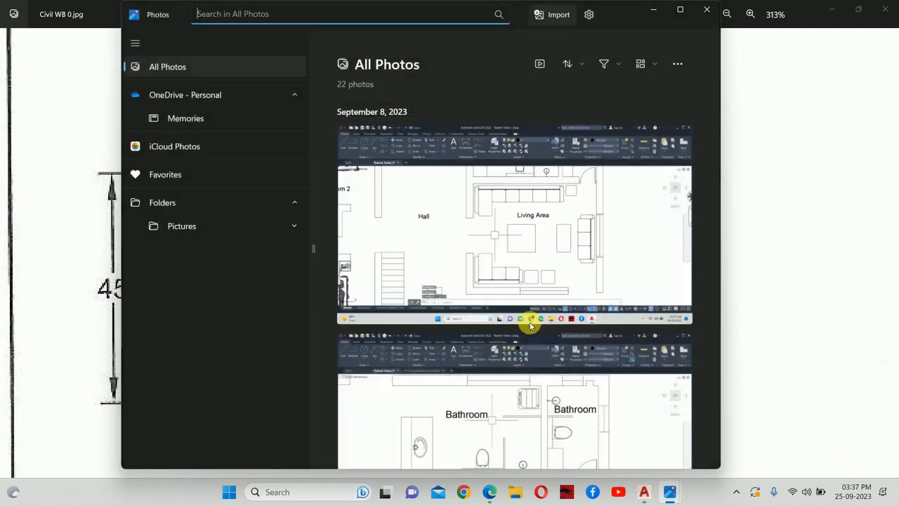
click(672, 42)
click(707, 9)
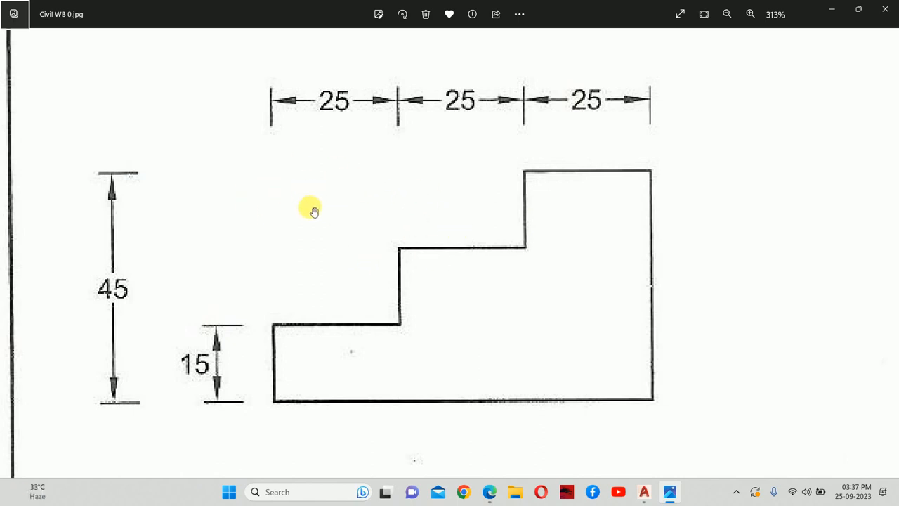
key(alt+Tab)
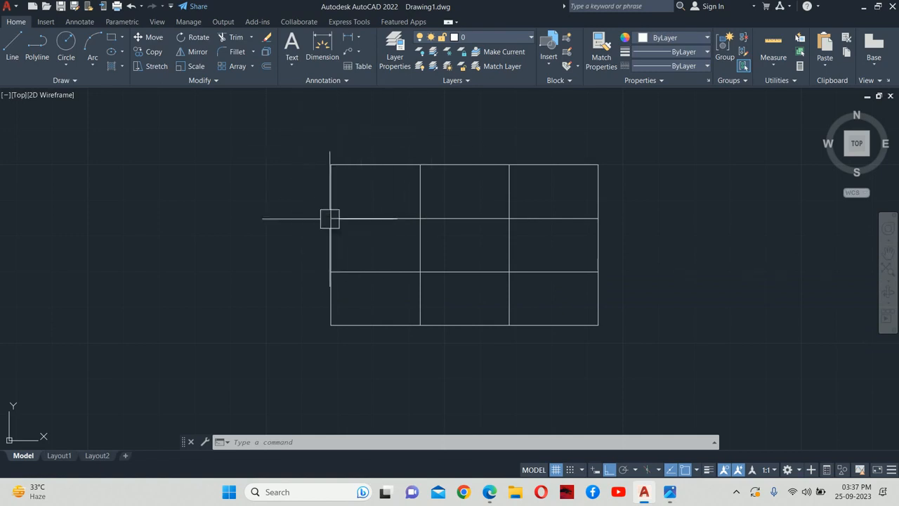
Step: Try erasing the whole uppermost horizontal line of the grid, and undo the erasure
click(376, 161)
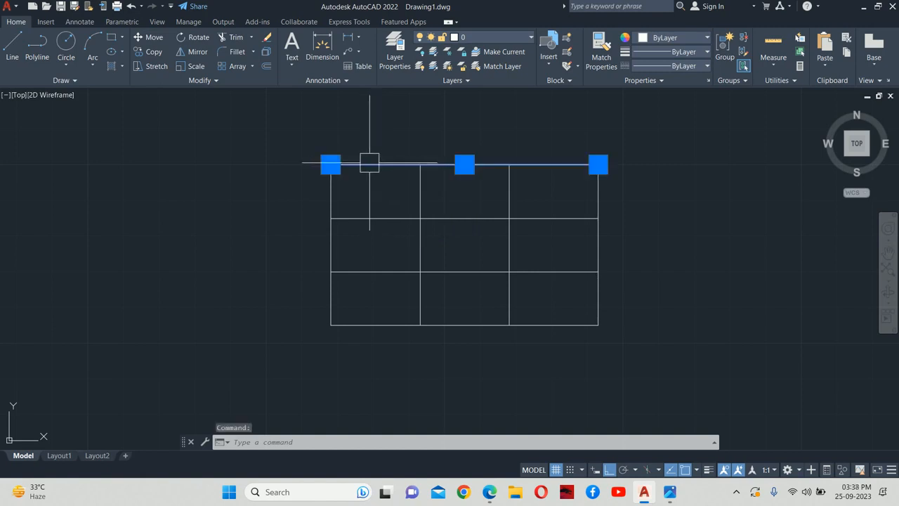
key(Delete)
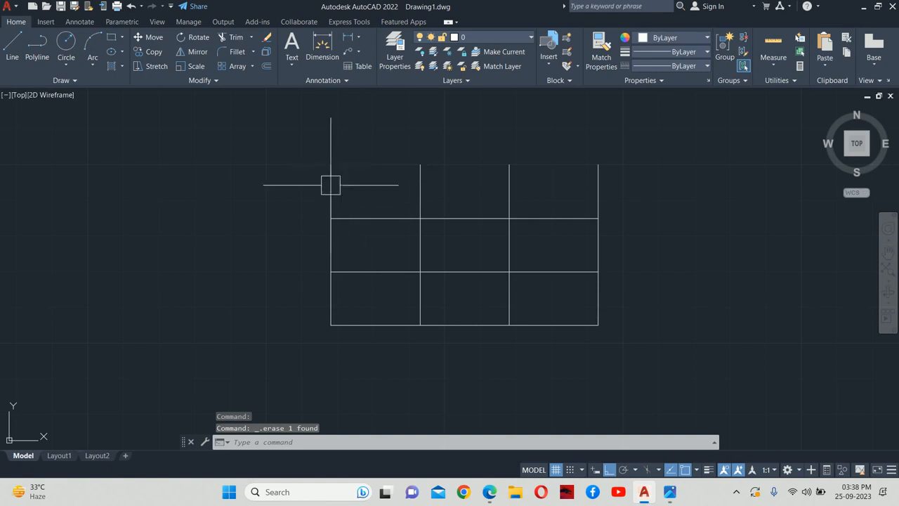
key(ctrl+z)
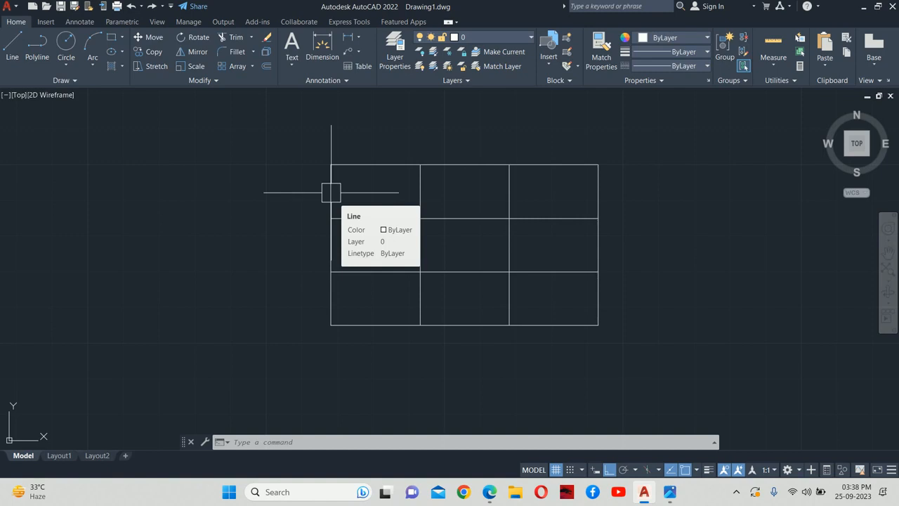
Step: Trim the grid segments above and left of the stairs, leaving three steps that rise to the right
text(tr)
key(Return)
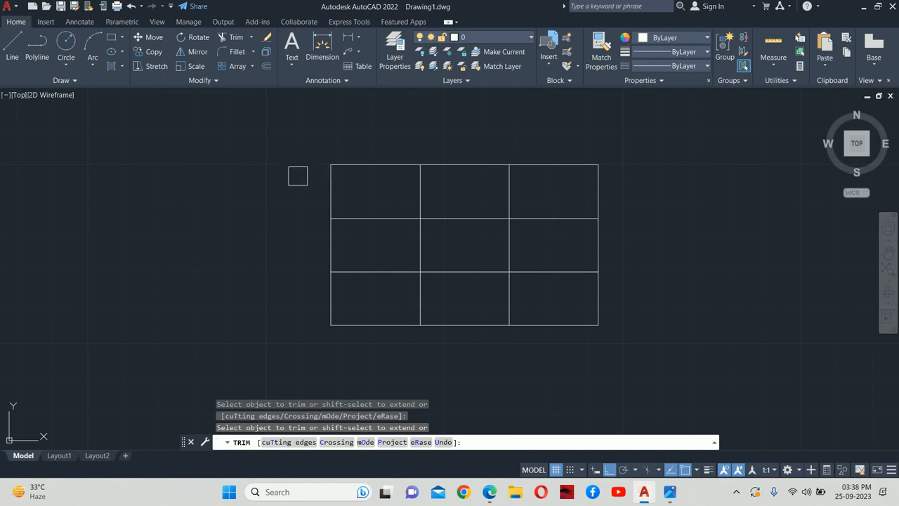
click(335, 189)
click(353, 165)
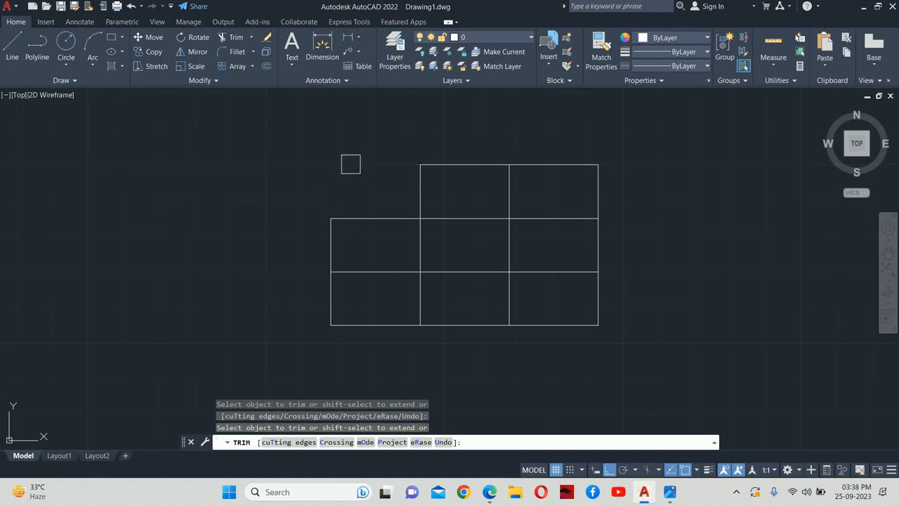
click(331, 224)
click(352, 219)
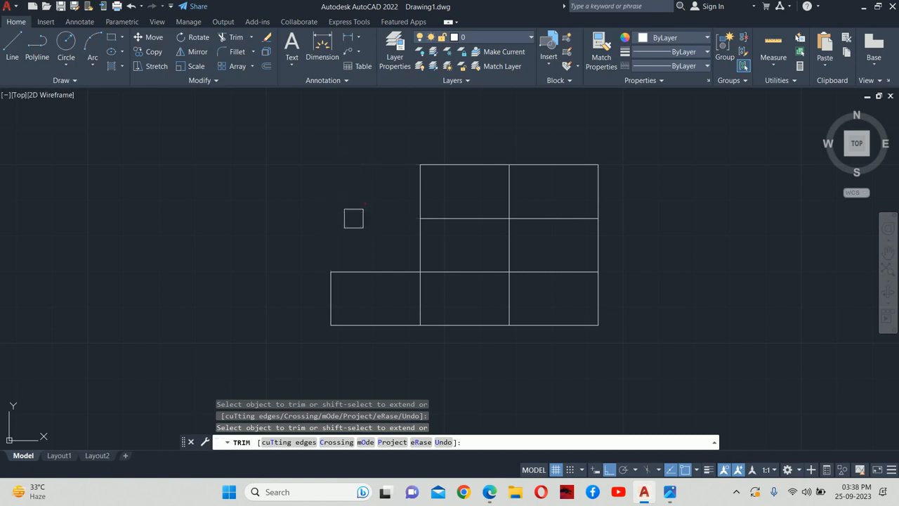
click(420, 177)
click(450, 168)
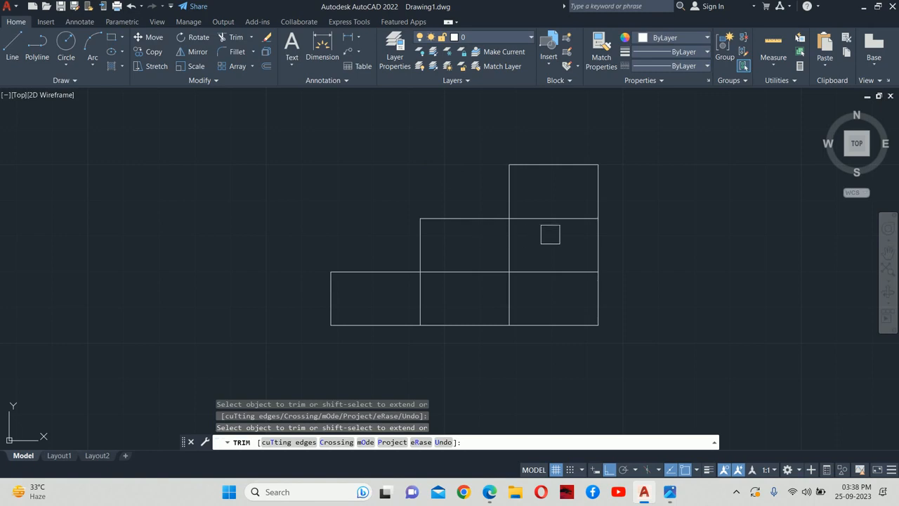
Step: Trim all horizontal and vertical segments inside the staircase, leaving only its closed outline
click(556, 218)
click(543, 272)
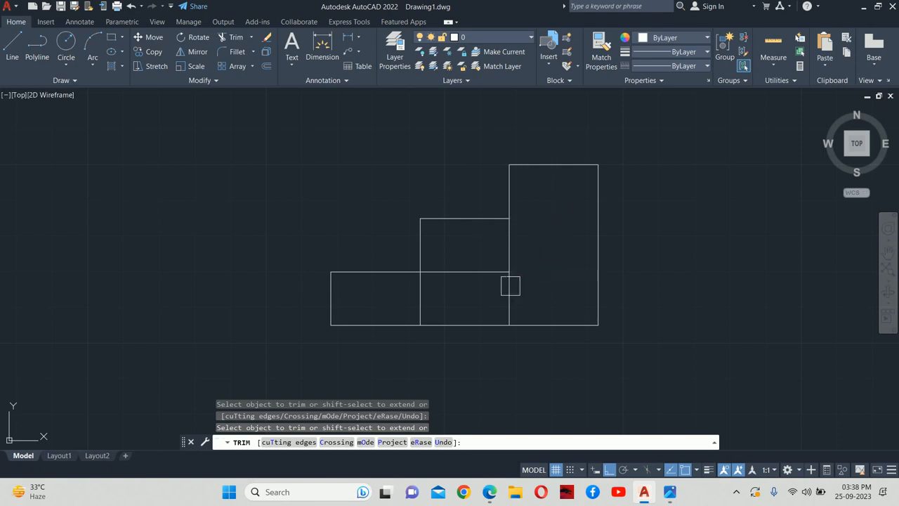
click(510, 286)
click(421, 298)
click(482, 271)
click(507, 261)
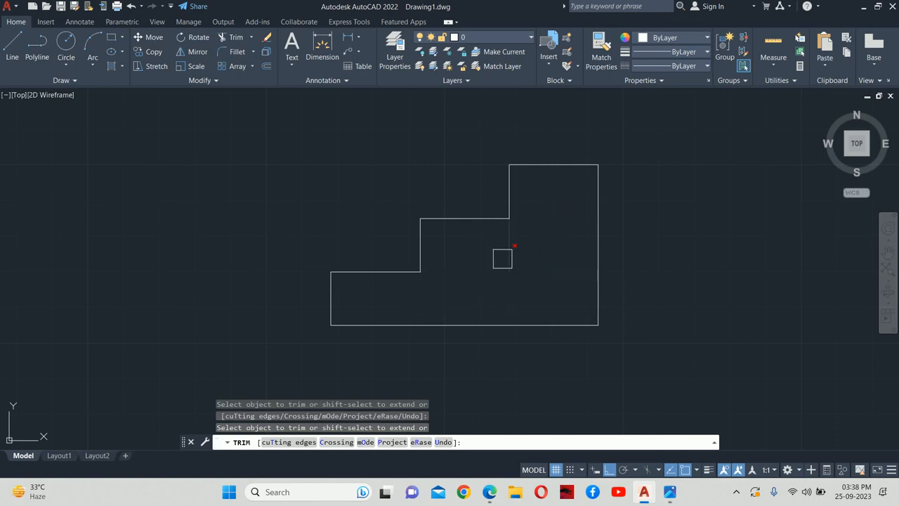
key(Return)
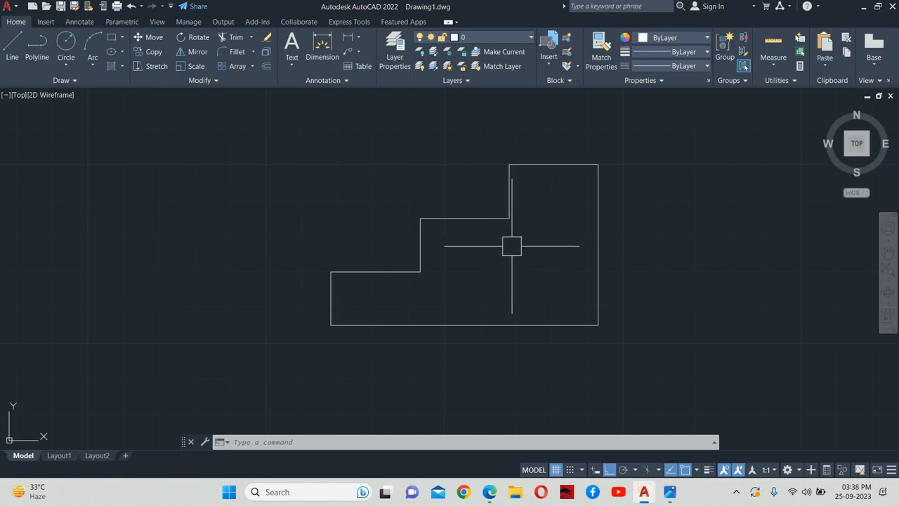
Step: Switch to the reference image in Photos and examine the 50-high figure with V-shaped notches
scroll(607, 238, down, 2)
click(669, 492)
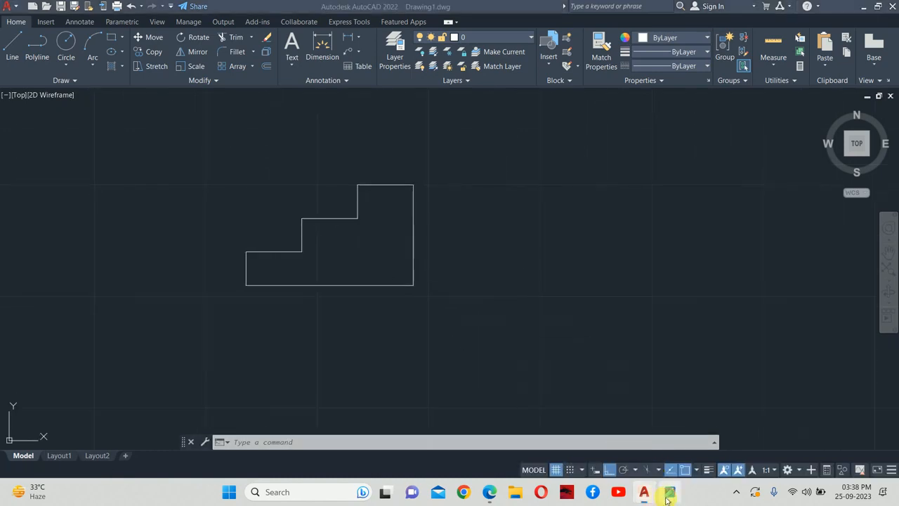
scroll(737, 233, down, 3)
scroll(682, 281, up, 5)
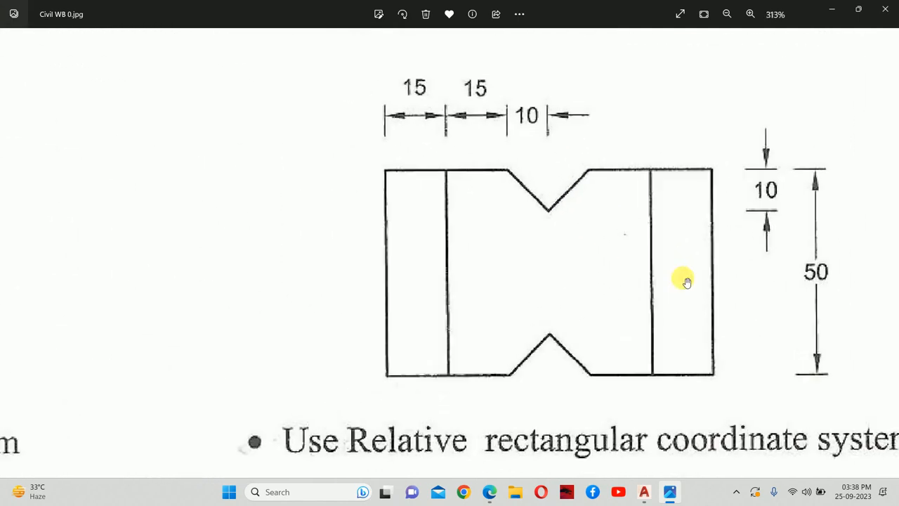
Step: Recheck the notched figure's dimensions, switch to AutoCAD, and draw a closed rectangle 80 wide by 50 high to the right of the staircase
drag(621, 263, 612, 272)
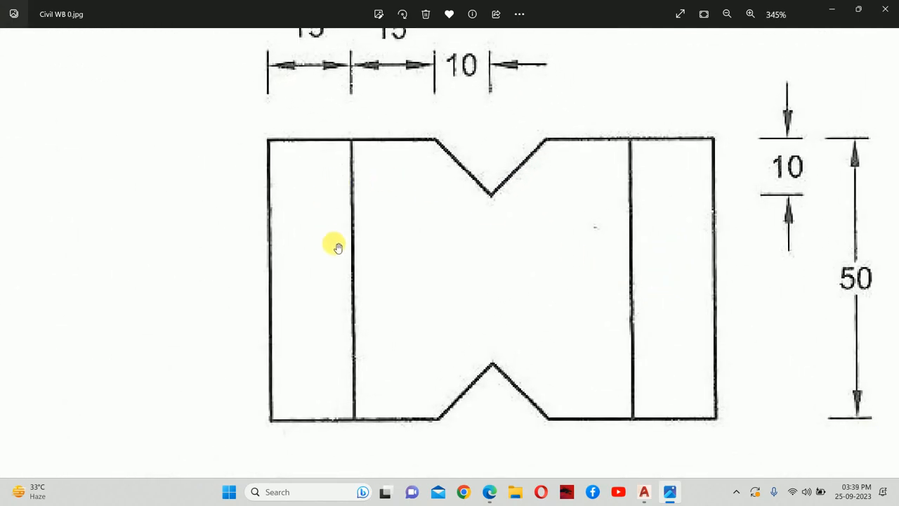
drag(361, 224, 350, 250)
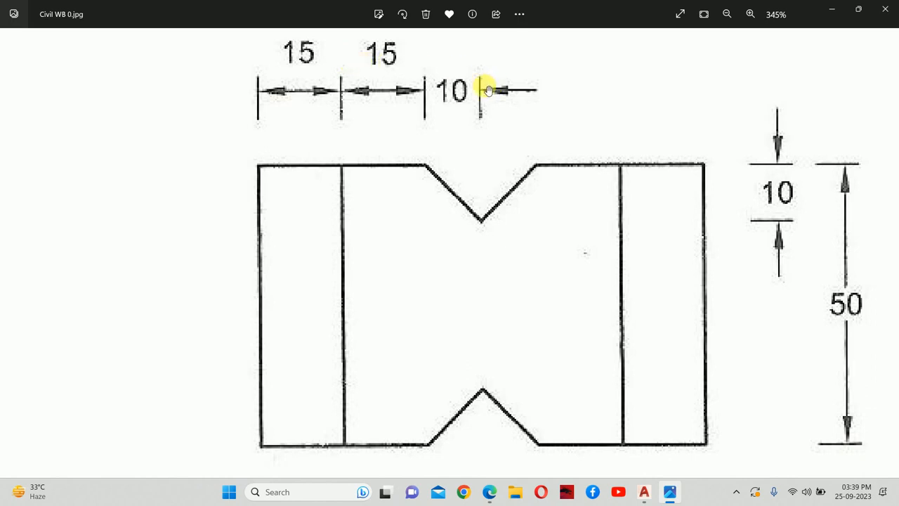
key(alt+Tab)
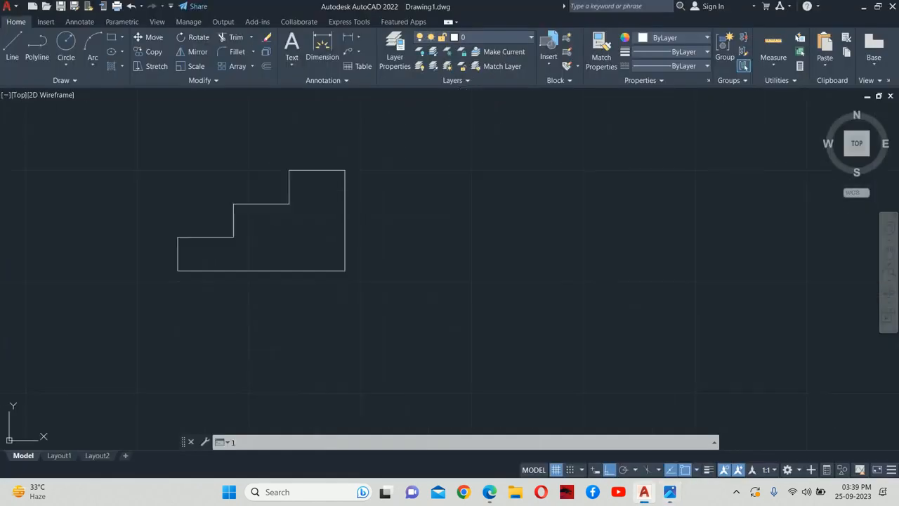
text(l)
key(Return)
click(443, 242)
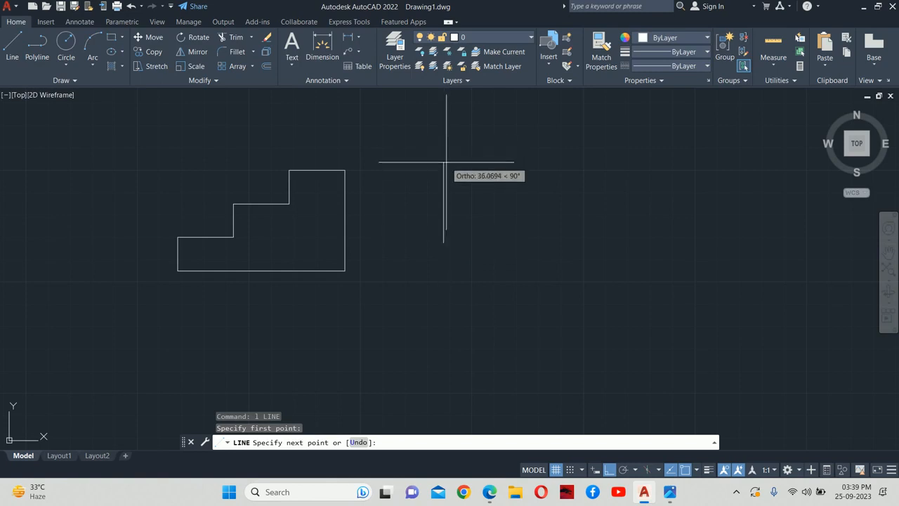
text(50)
key(Return)
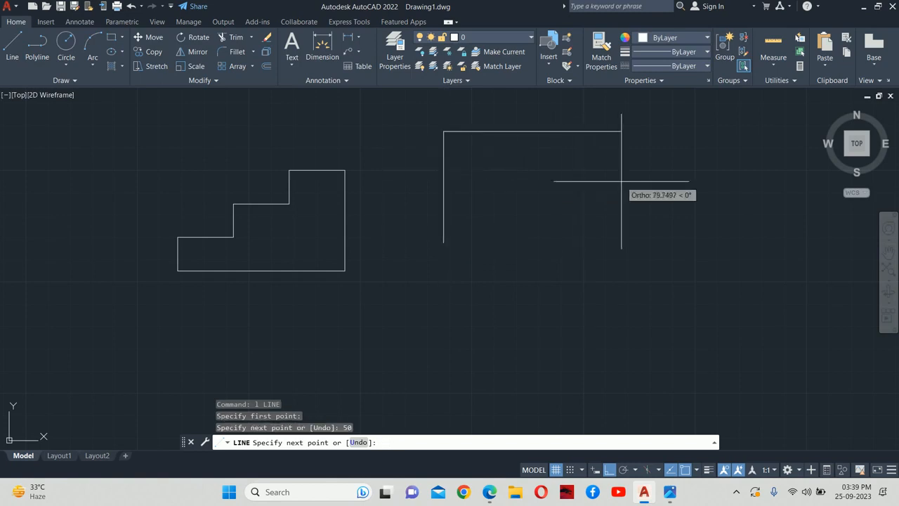
text(80)
key(Return)
text(5)
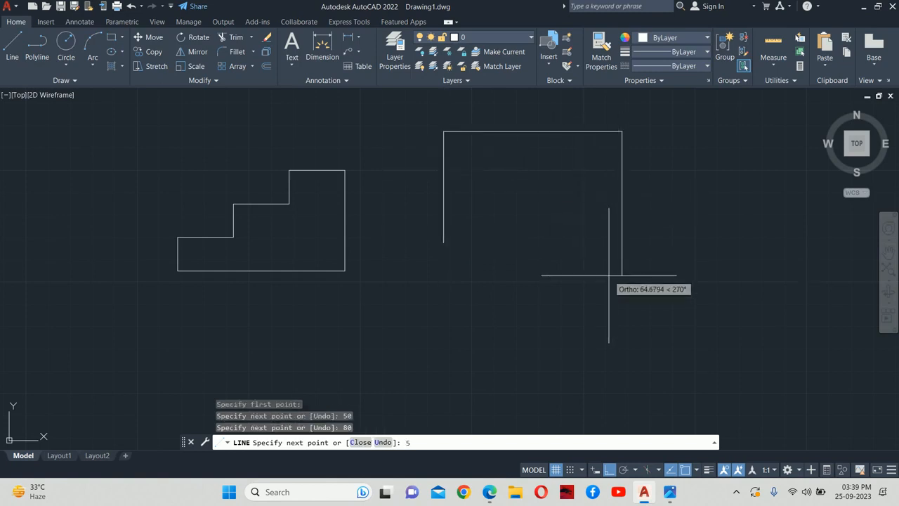
text(0)
key(Return)
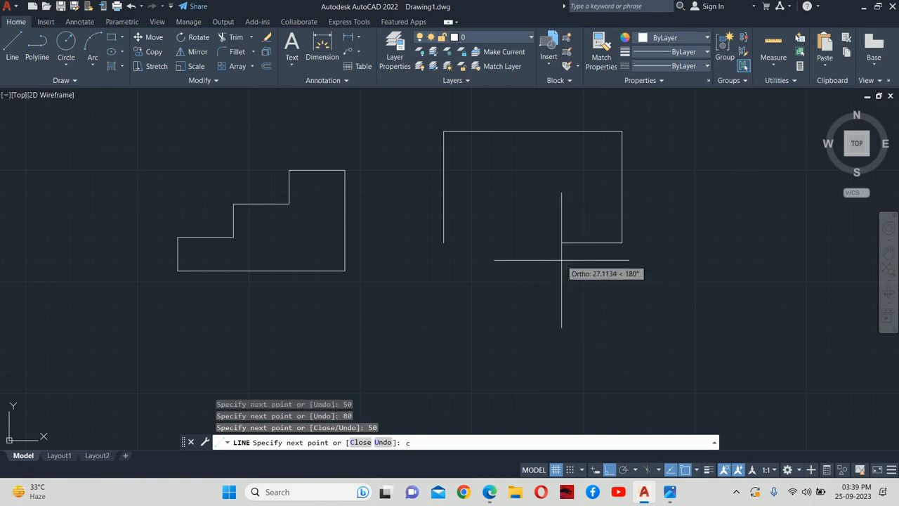
text(c)
key(Return)
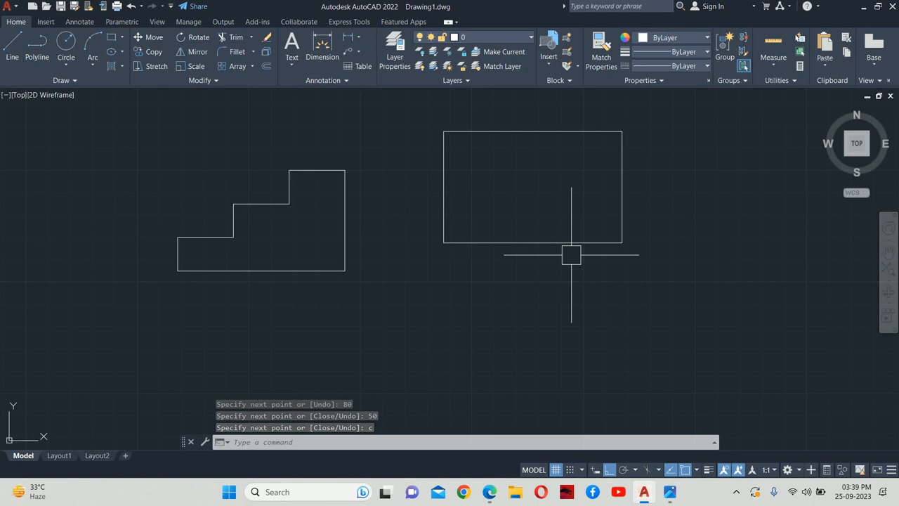
key(Escape)
Step: Offset the rectangle's left and right edges inward by 15, checking the spacing against the reference image in Photos
text(o)
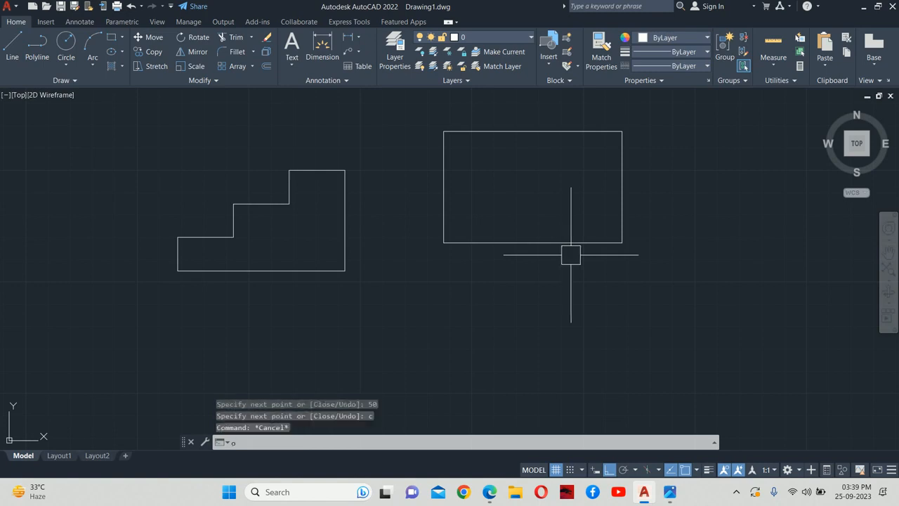
key(Return)
text(1)
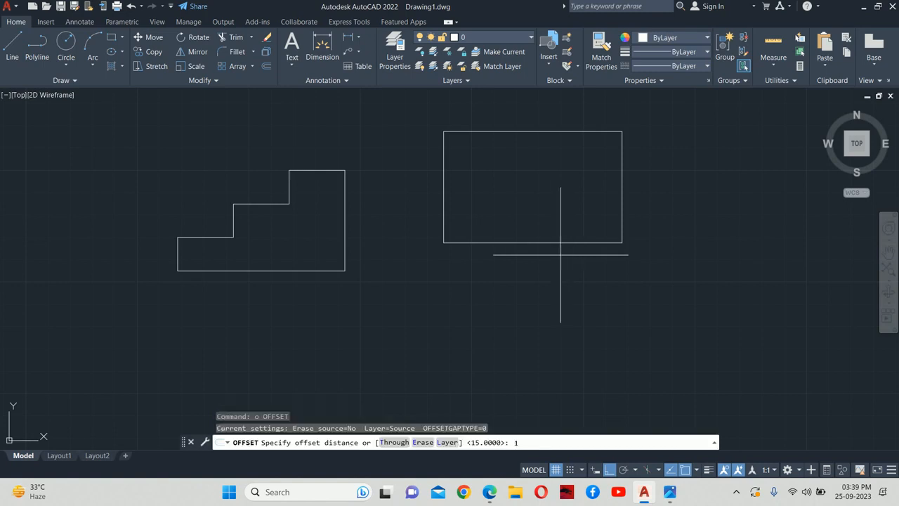
click(669, 491)
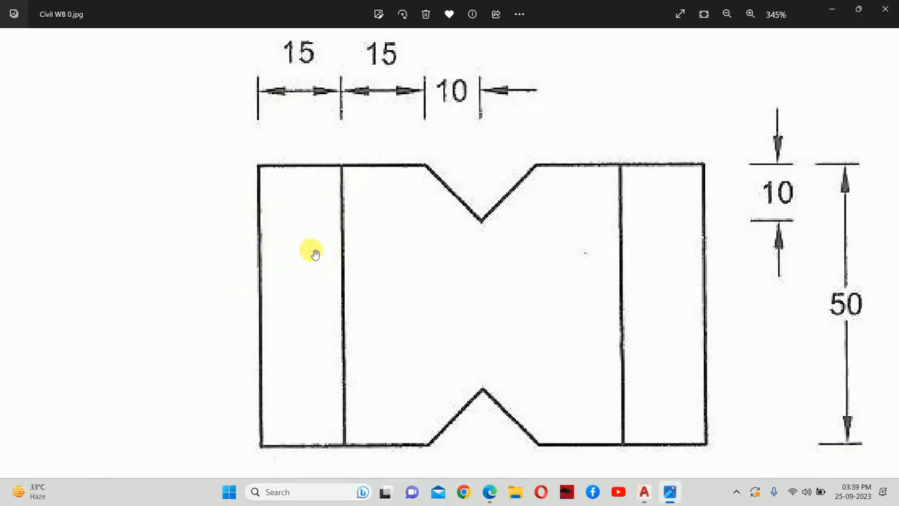
key(alt+Tab)
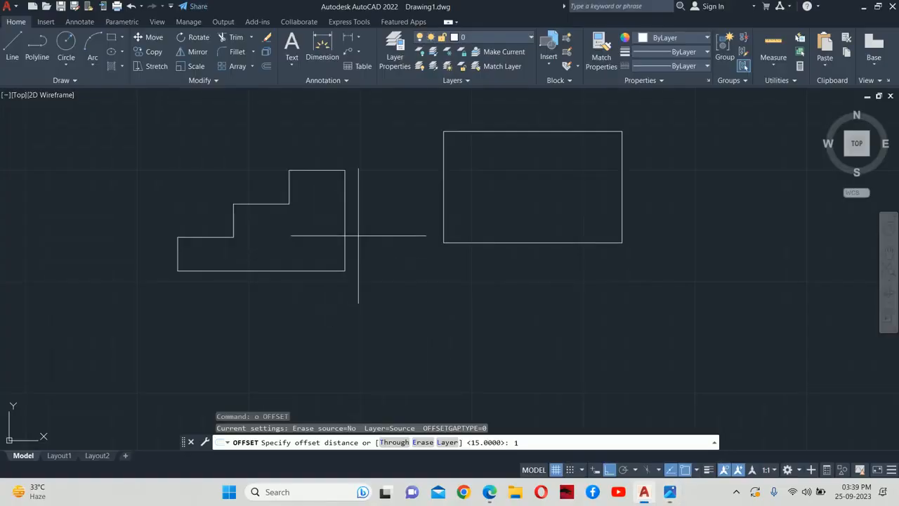
text(5)
key(Return)
click(447, 176)
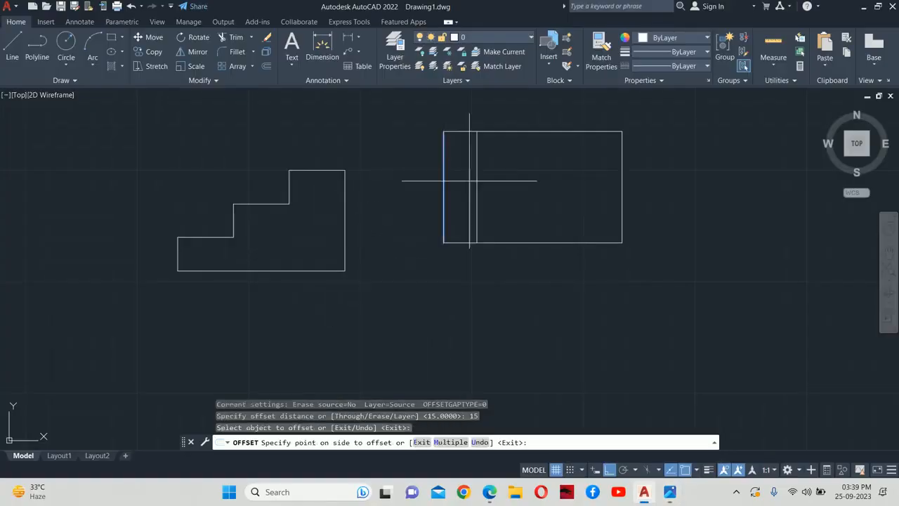
click(469, 180)
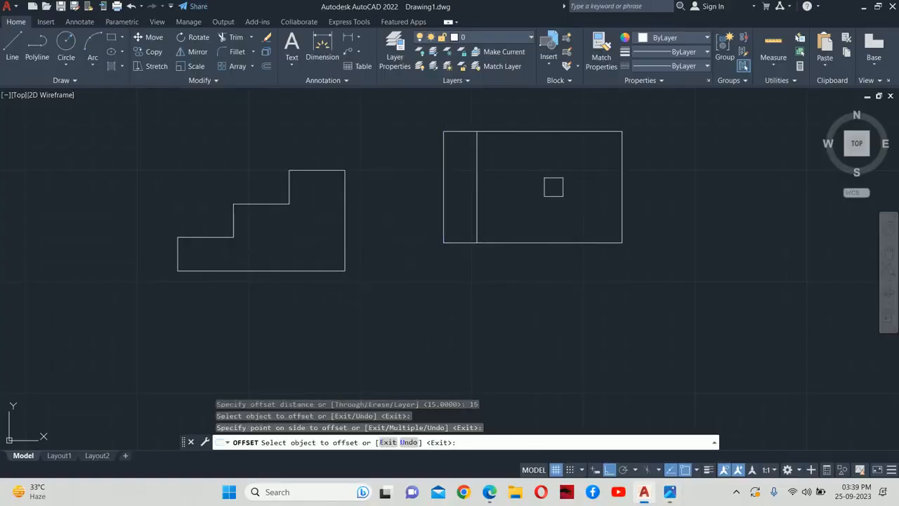
click(622, 176)
click(562, 190)
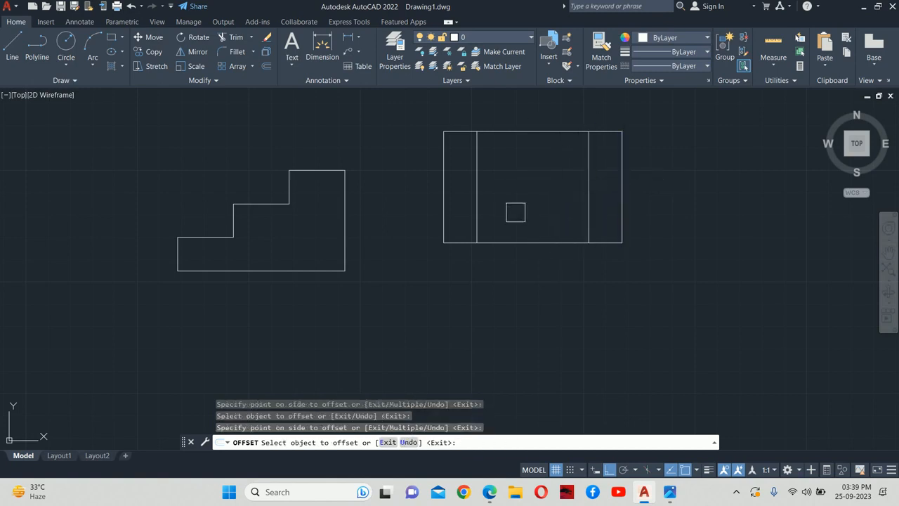
Step: Check the notch position in the reference image and offset both inner vertical lines a further 15 toward the rectangle's centre
key(alt+Tab)
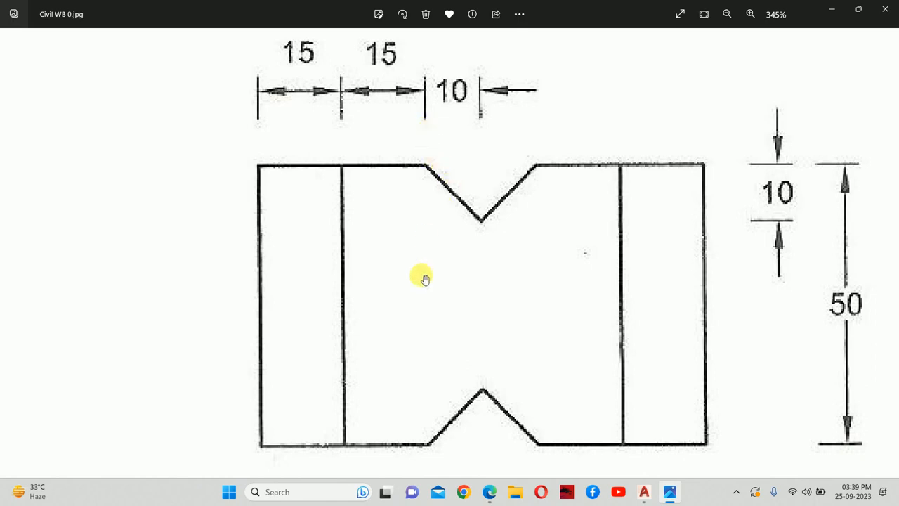
click(644, 492)
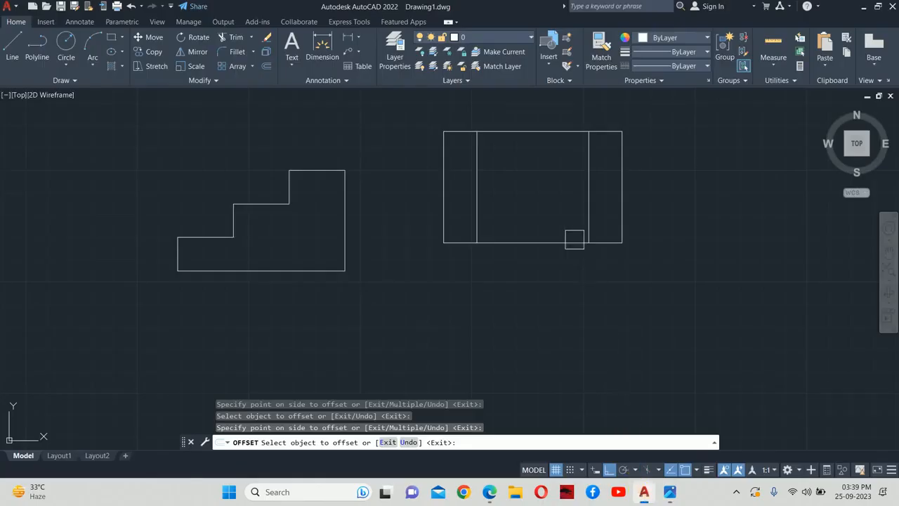
scroll(521, 111, up, 4)
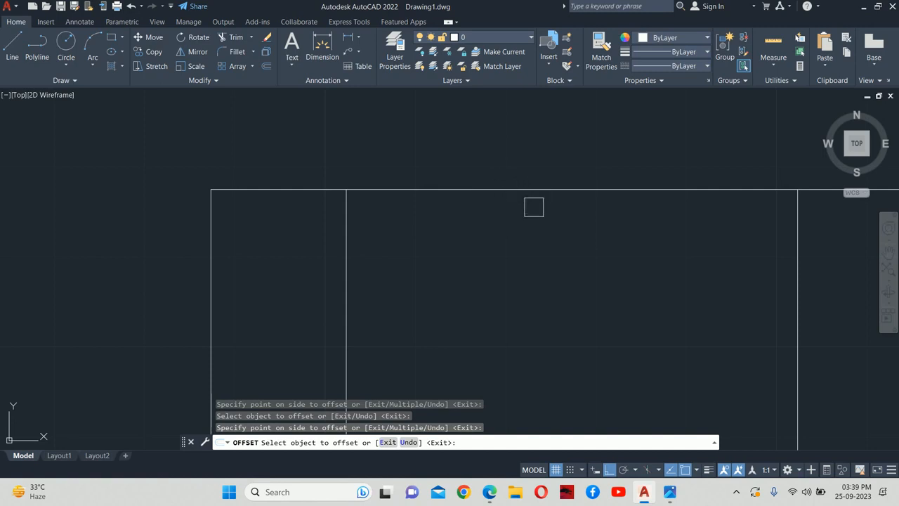
scroll(532, 205, down, 2)
click(417, 281)
click(572, 271)
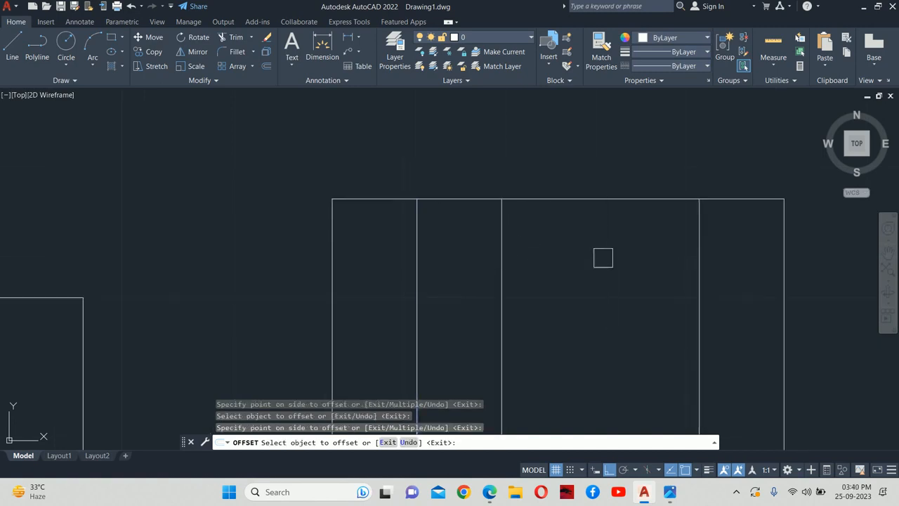
click(699, 267)
click(581, 256)
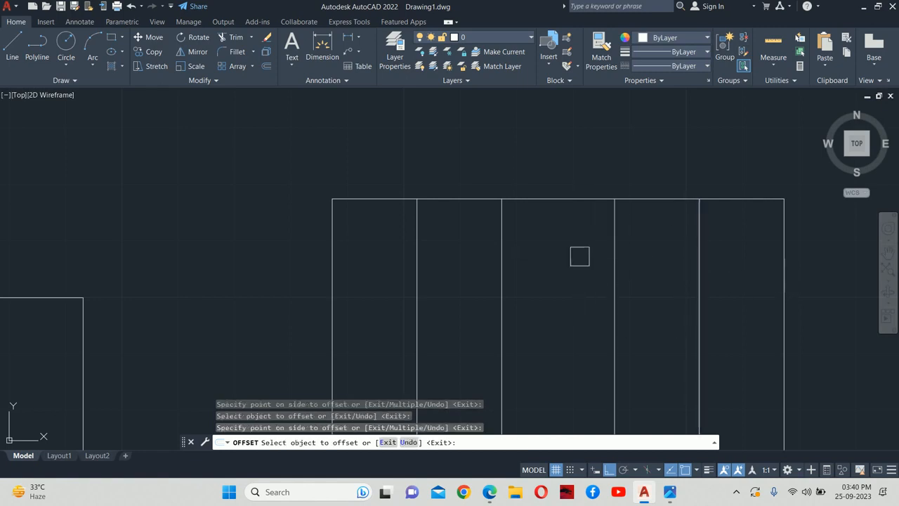
Step: Check the notch depth in the reference image and offset the rectangle's top and bottom edges inward by 10
key(alt+Tab)
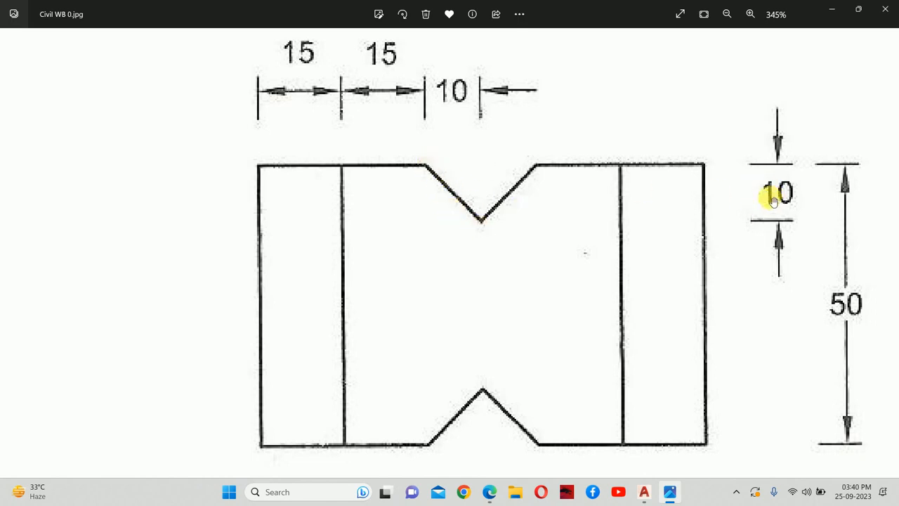
key(alt+Tab)
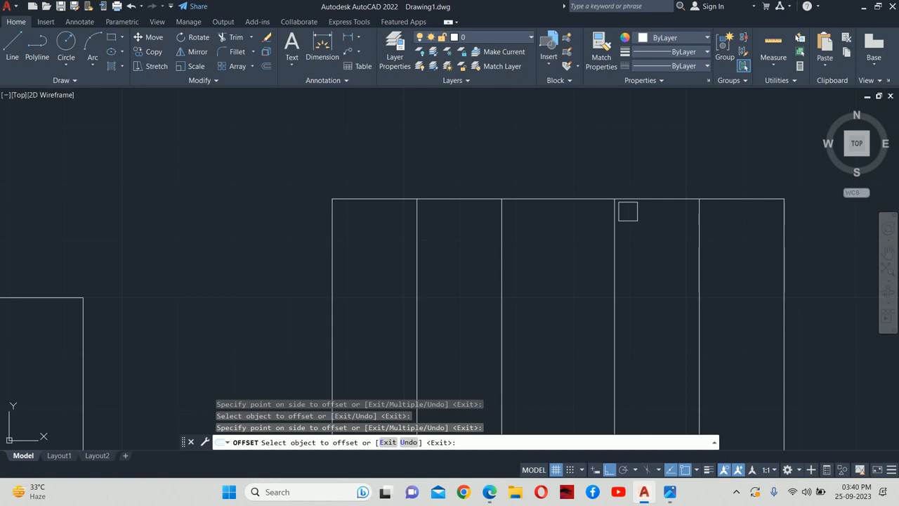
middle_drag(624, 209, 618, 191)
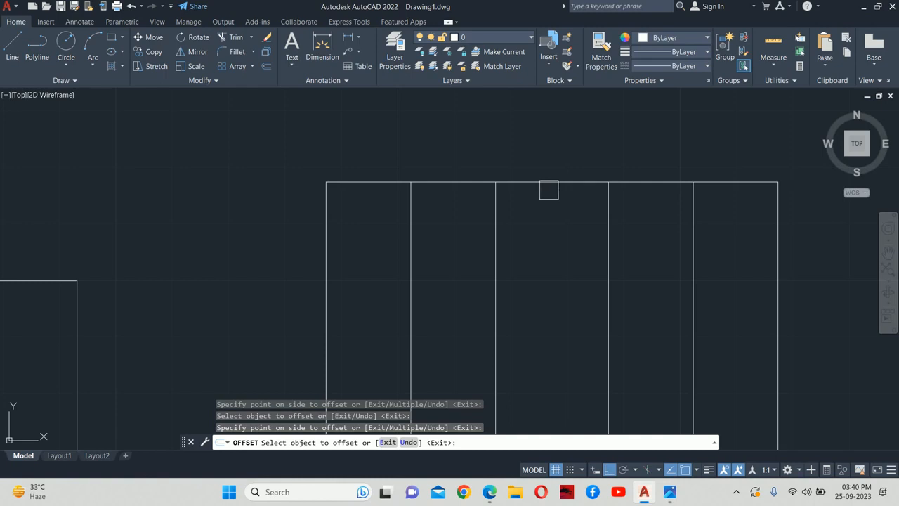
key(Return)
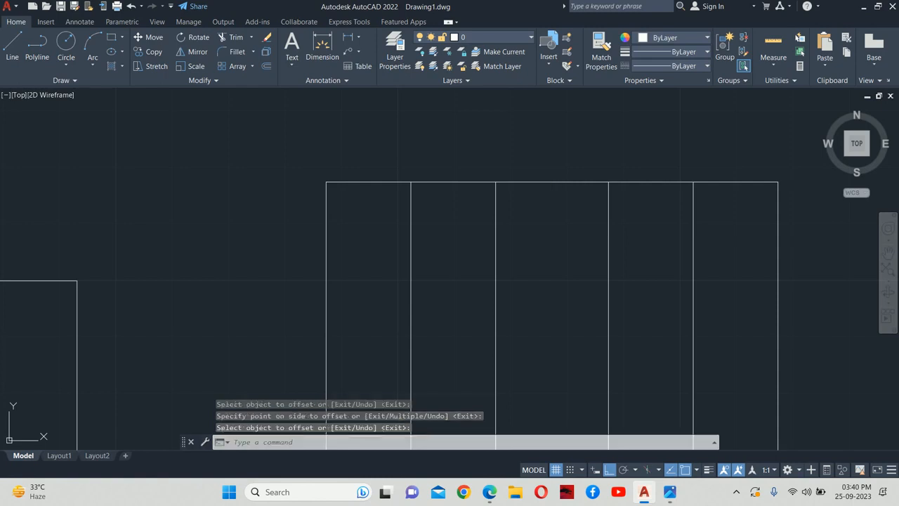
key(Return)
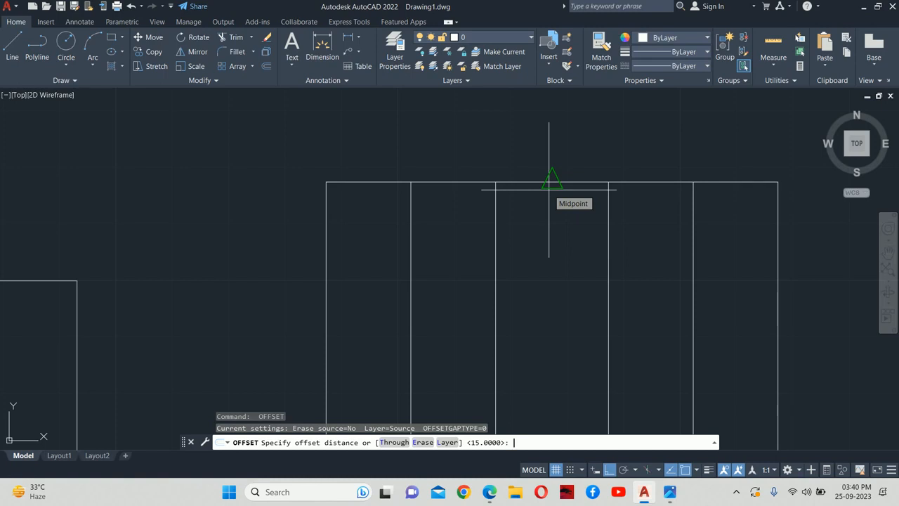
text(1)
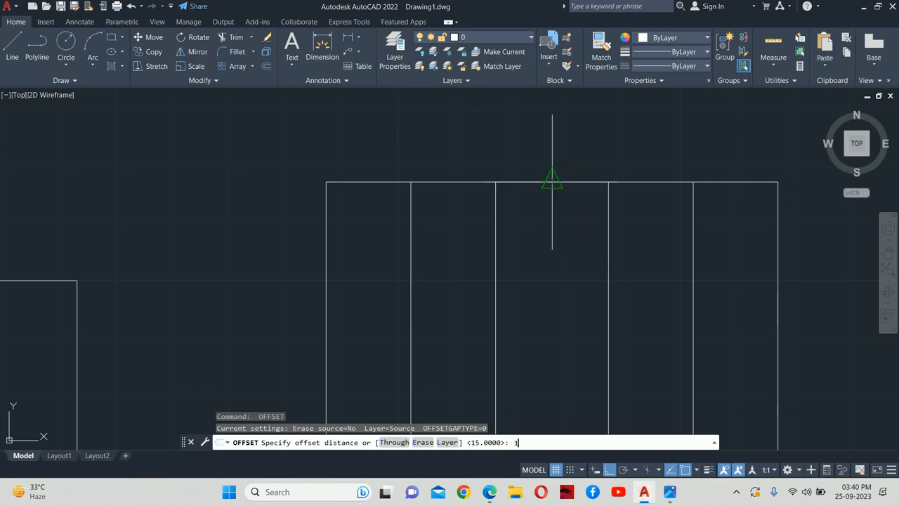
text(0)
key(Return)
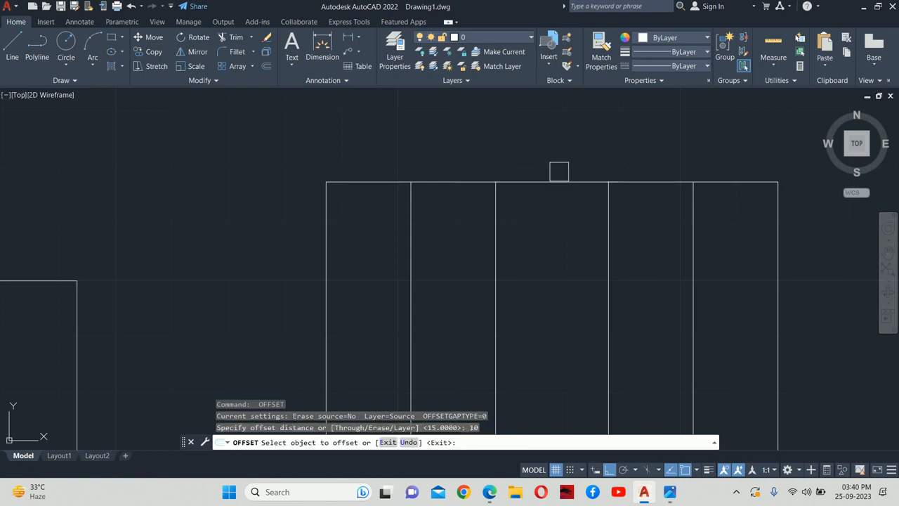
click(558, 182)
middle_drag(552, 290, 506, 180)
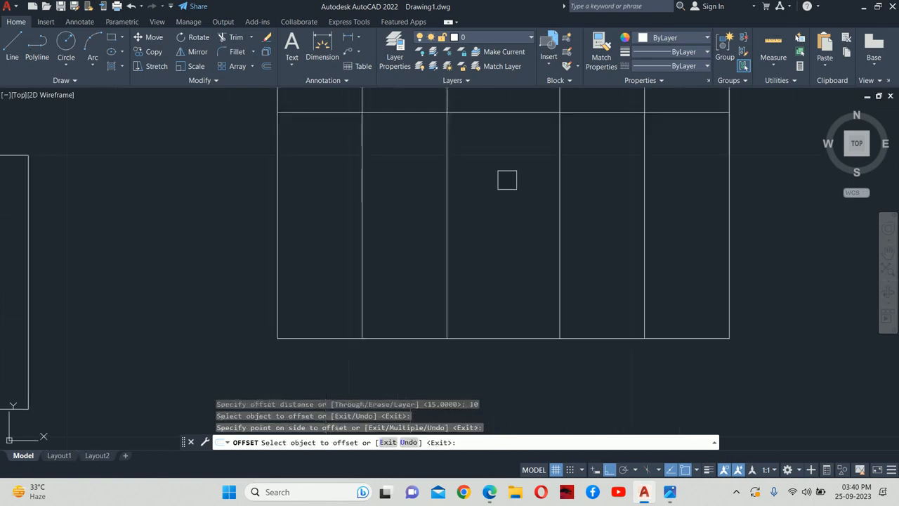
click(507, 338)
click(511, 297)
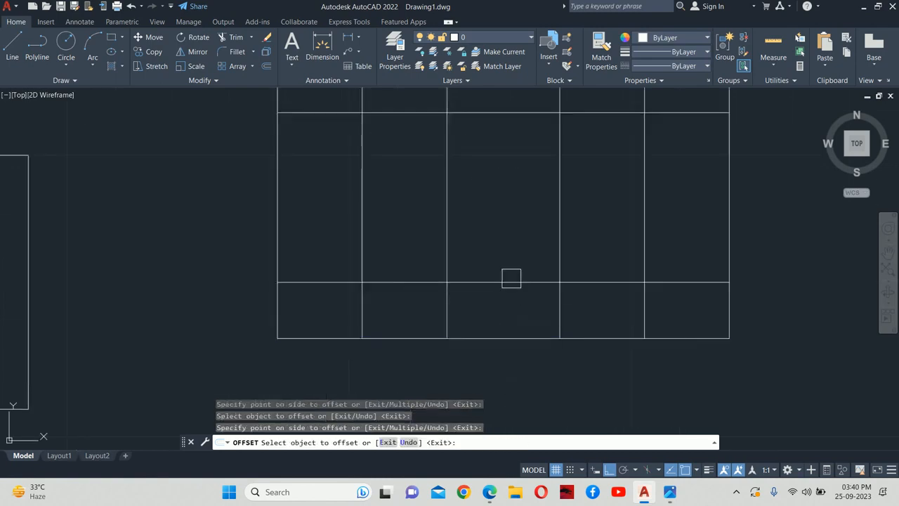
key(Escape)
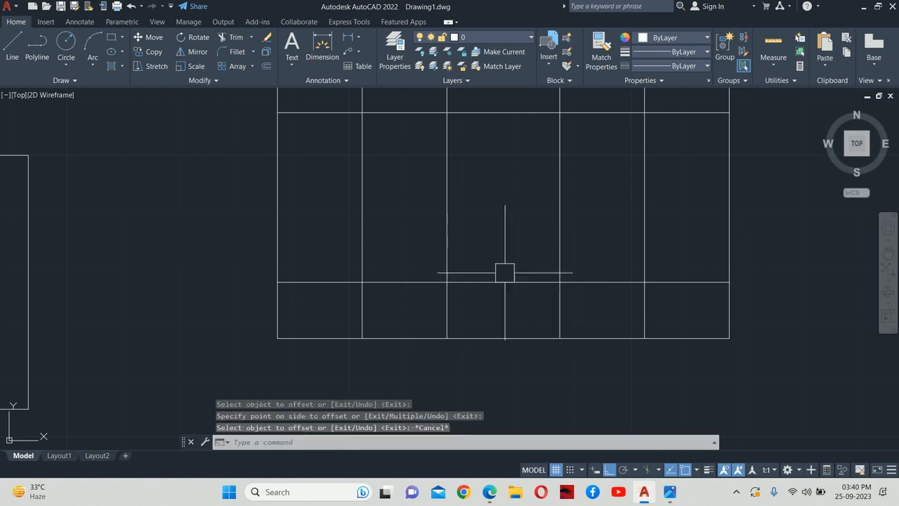
Step: Draw the upper V-notch with lines from the inner verticals' top ends to the midpoint of the upper offset line
middle_drag(494, 261, 461, 368)
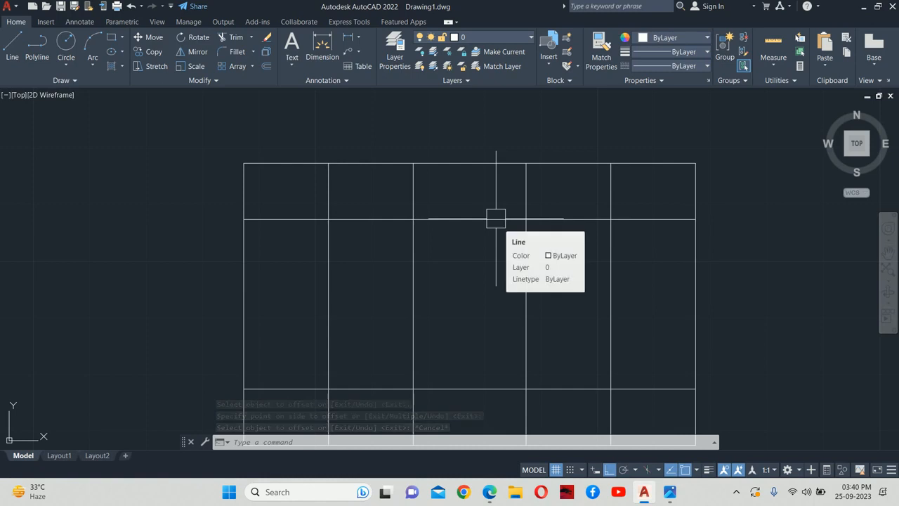
text(l)
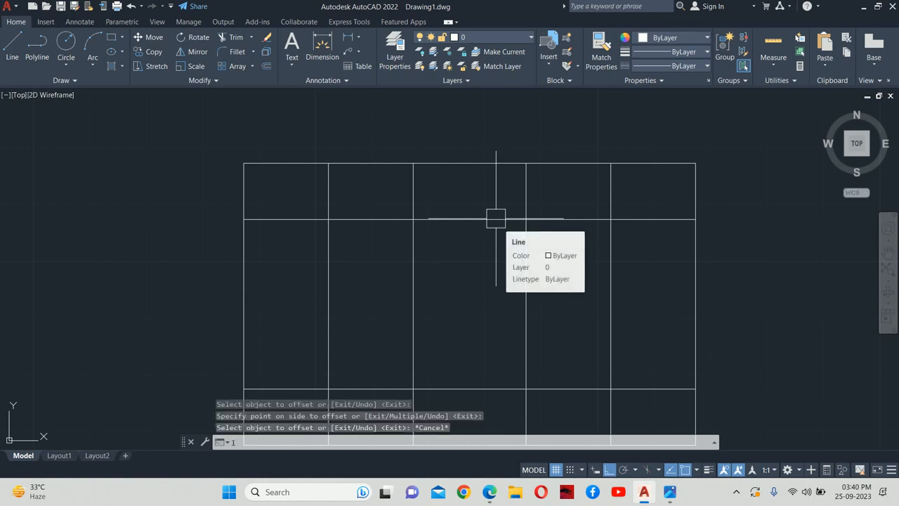
key(Return)
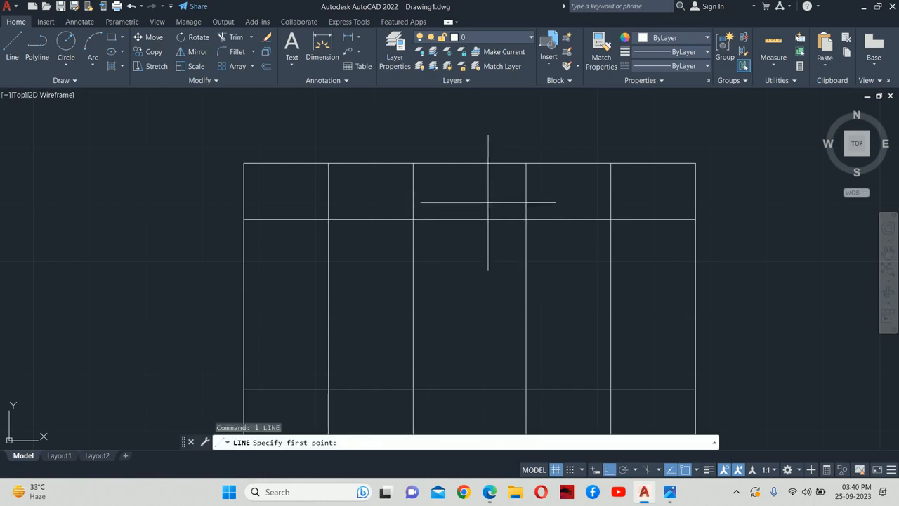
click(413, 163)
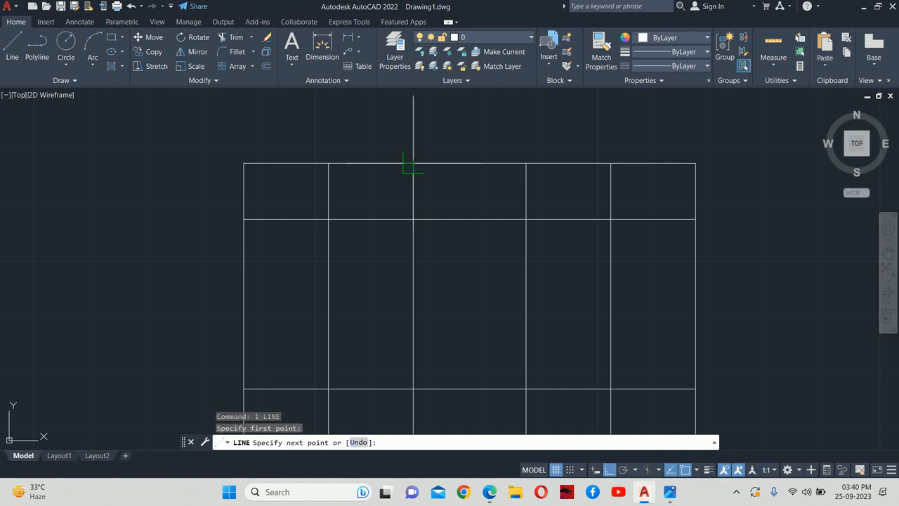
click(470, 219)
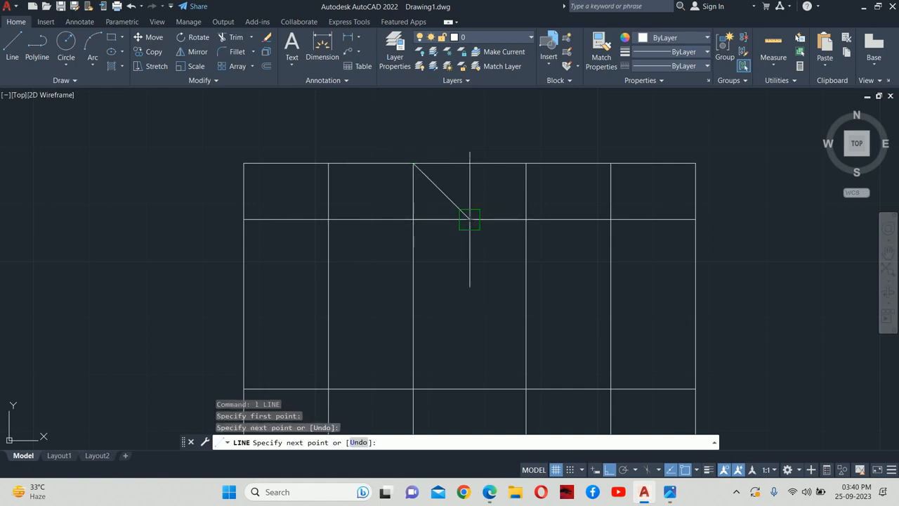
click(526, 163)
key(Escape)
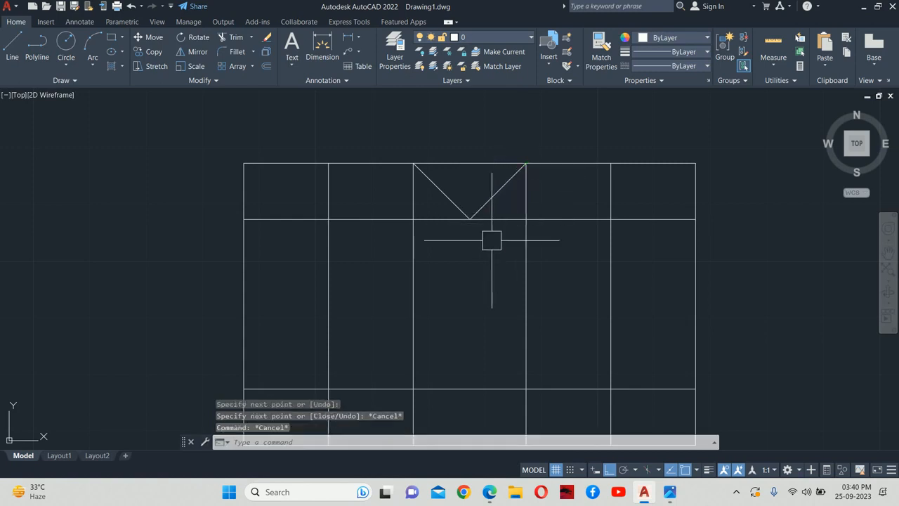
Step: Draw the lower inverted V-notch with lines from the inner verticals' bottom ends to the midpoint of the lower offset line
scroll(487, 241, down, 3)
middle_drag(487, 240, 449, 272)
scroll(449, 273, up, 4)
text(l)
key(Return)
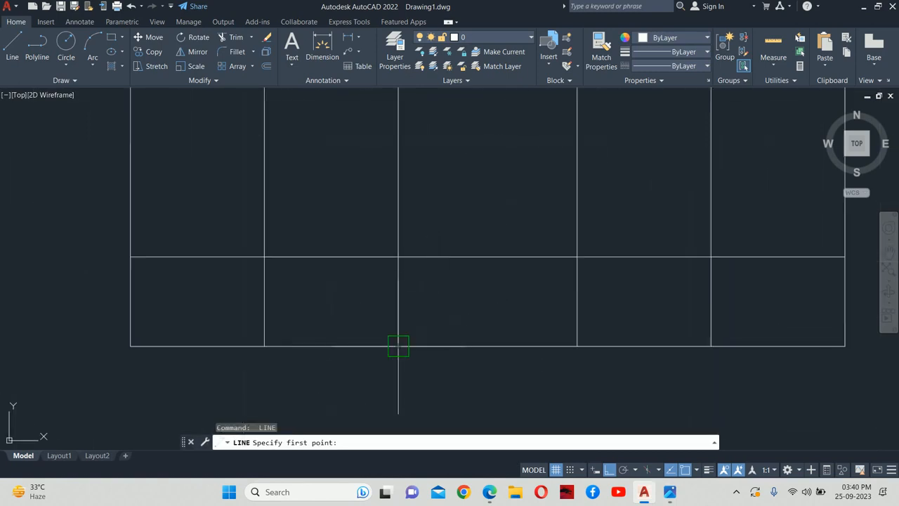
click(398, 346)
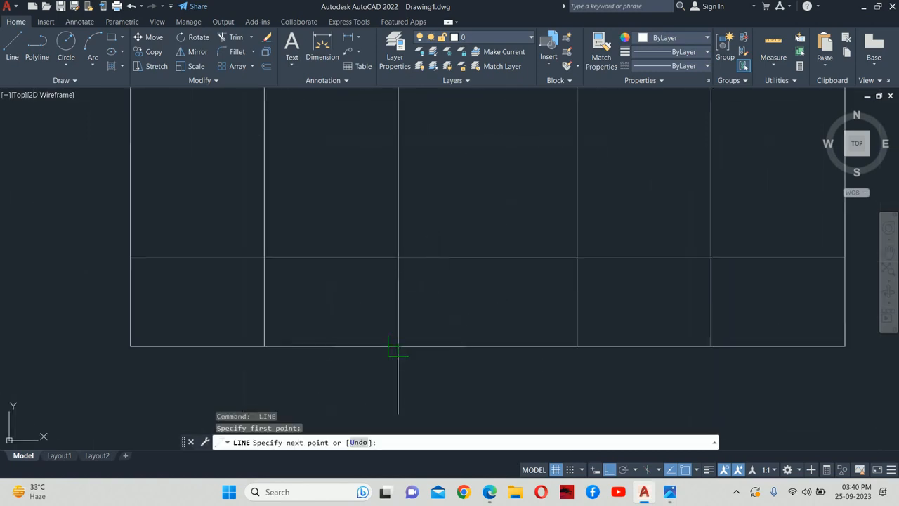
click(487, 256)
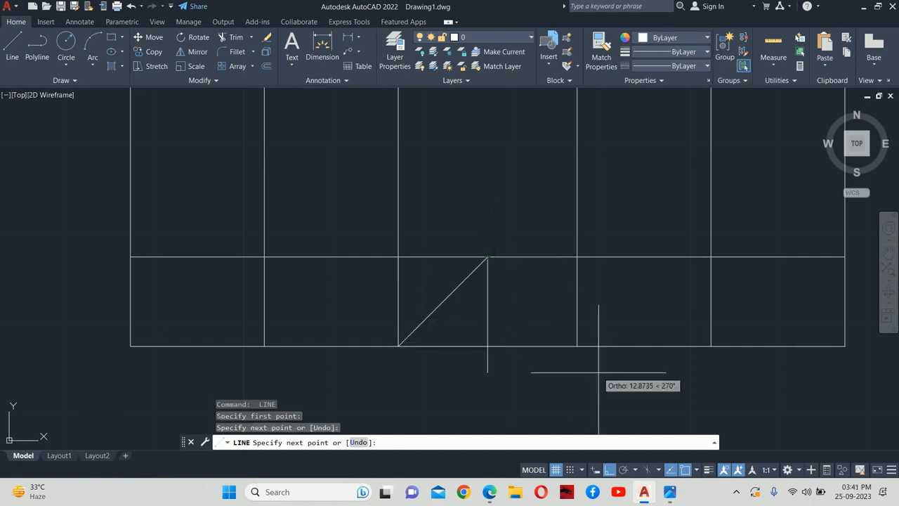
click(577, 345)
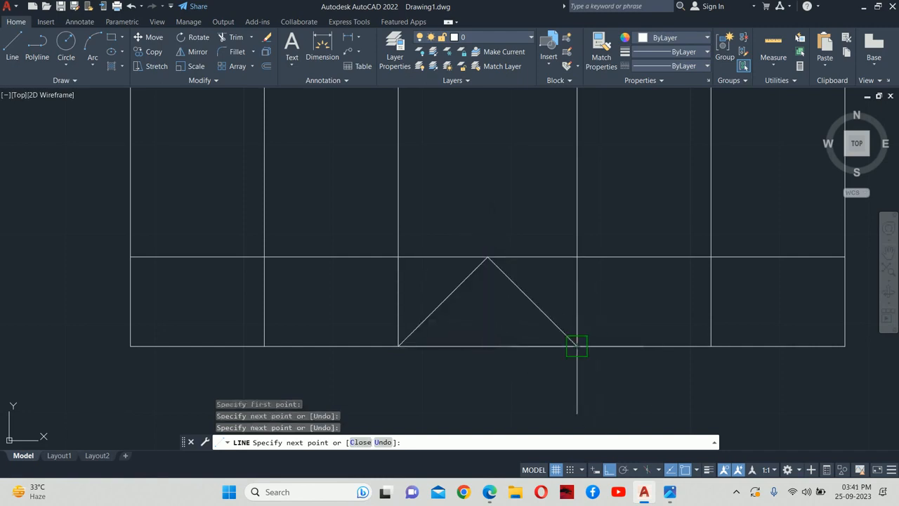
key(Escape)
Step: Delete the two innermost vertical and the two horizontal offset construction lines, keeping the notches and outer verticals
scroll(575, 327, down, 2)
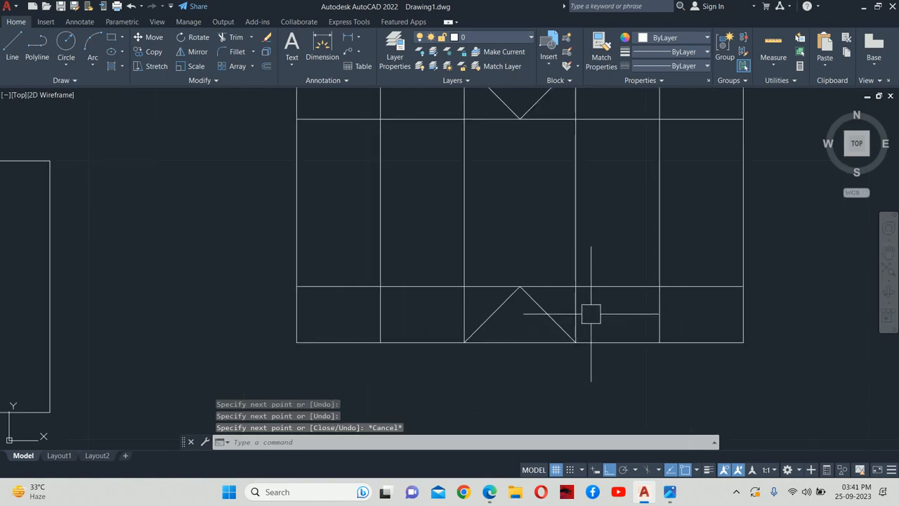
click(574, 255)
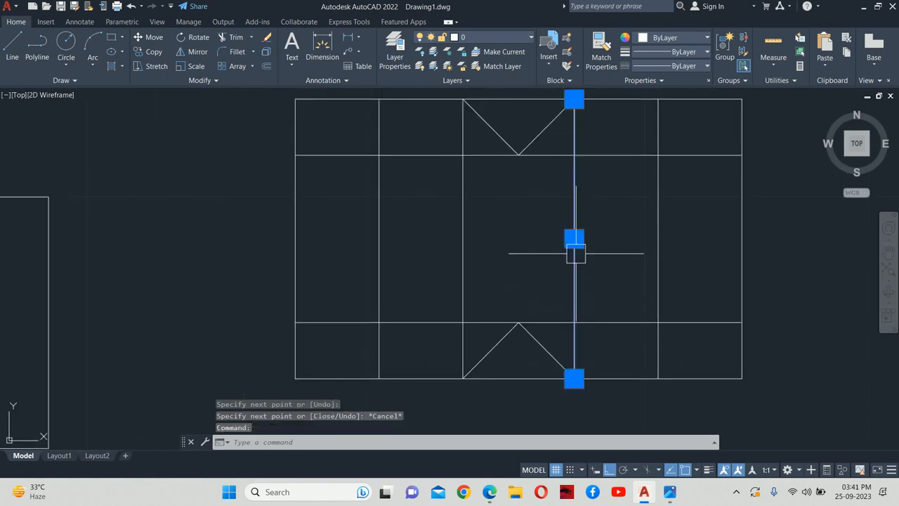
click(462, 232)
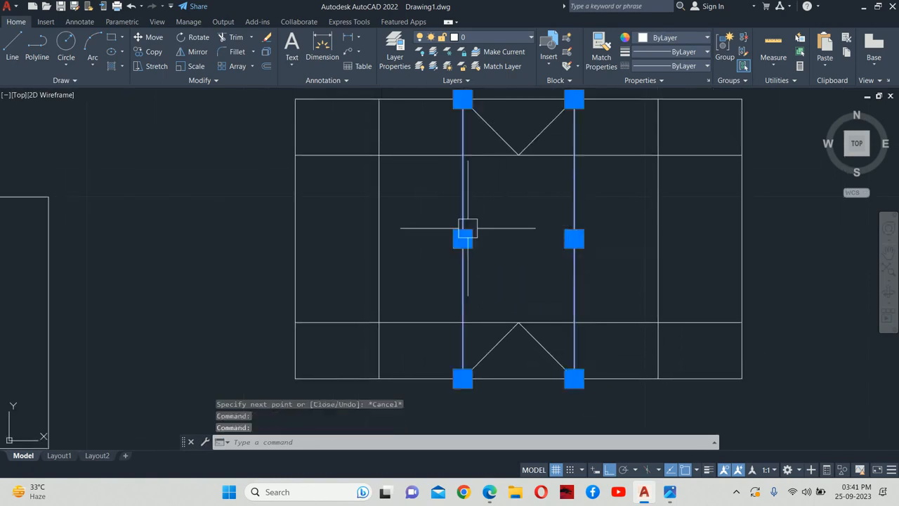
click(425, 154)
click(424, 307)
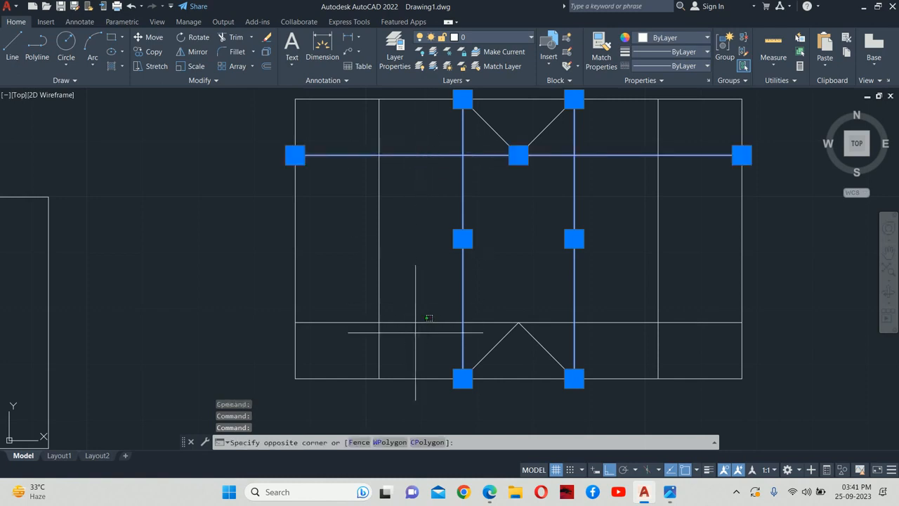
click(413, 328)
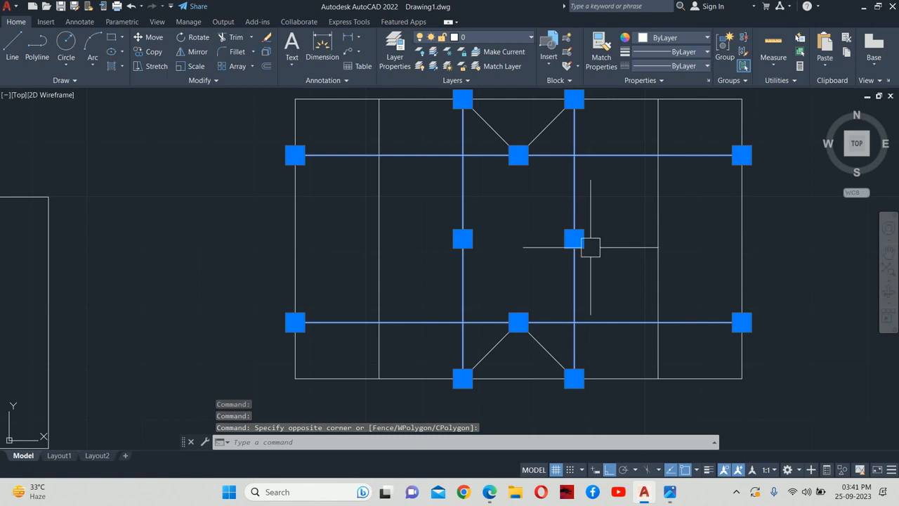
key(Delete)
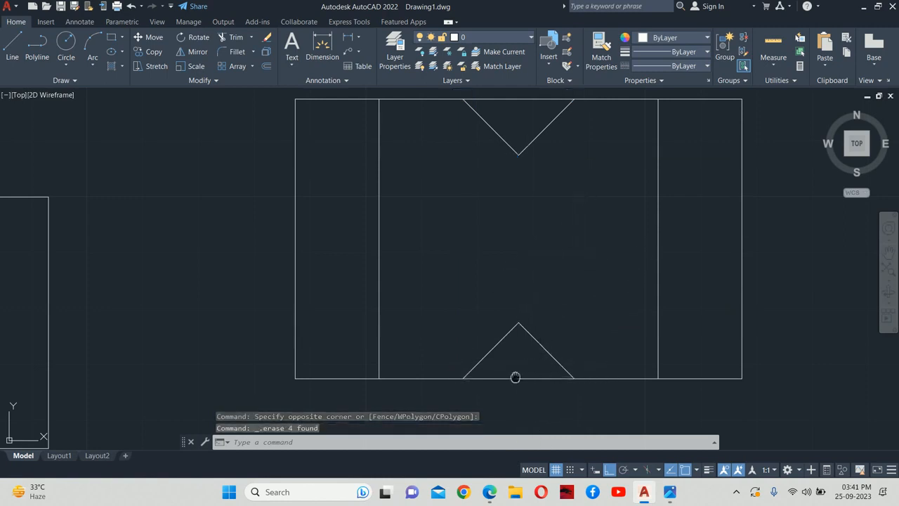
middle_drag(516, 376, 520, 348)
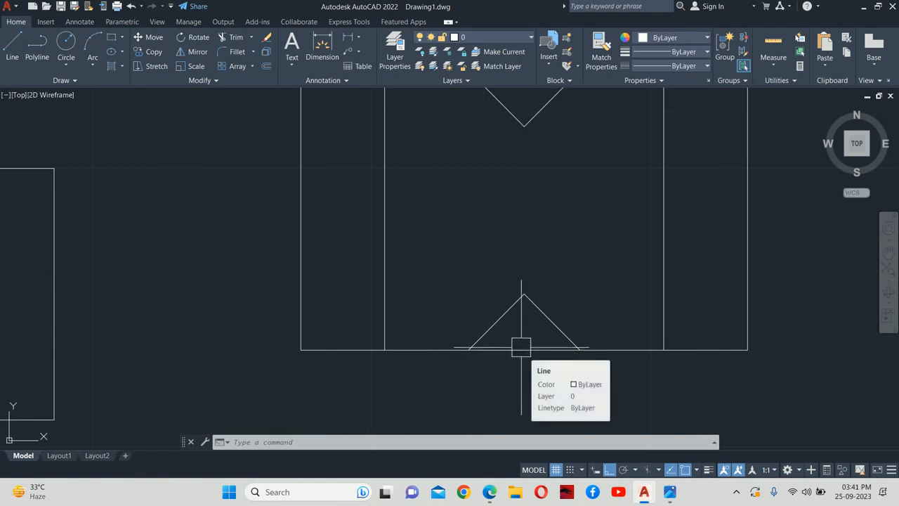
click(521, 347)
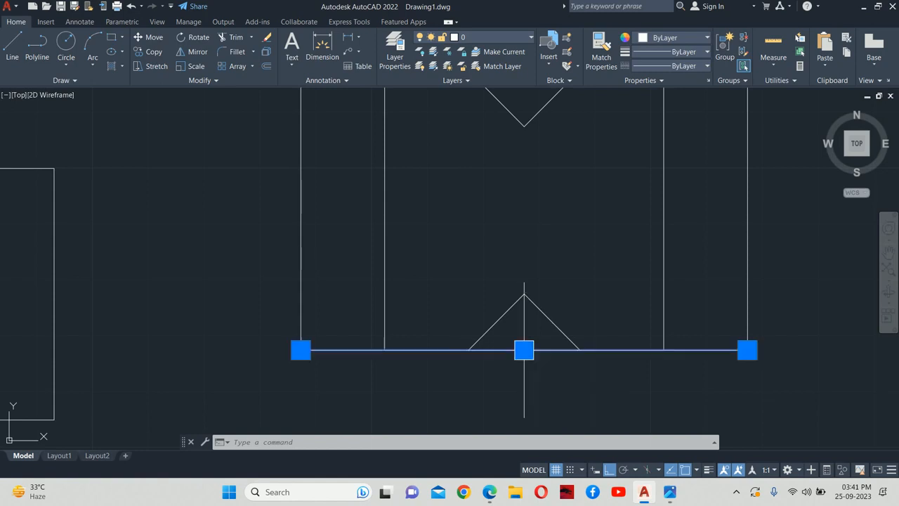
key(Delete)
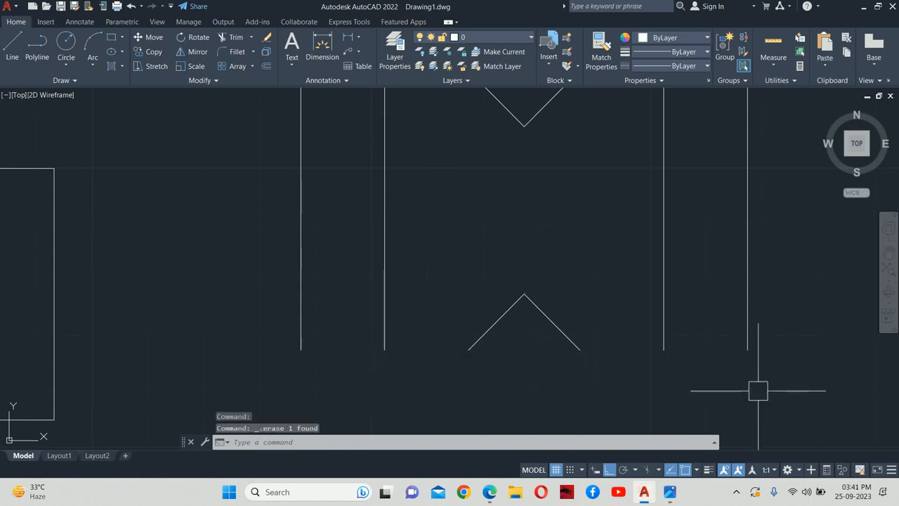
key(ctrl+z)
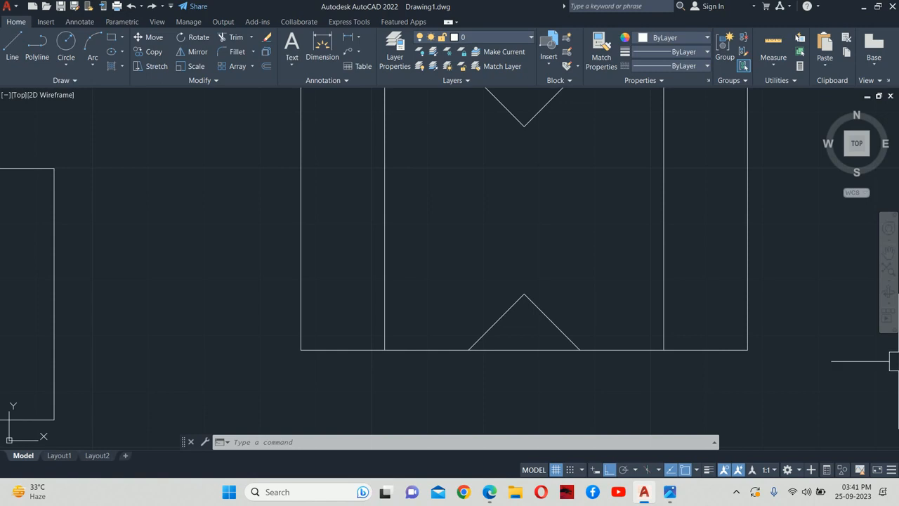
Step: Trim the bottom and top edge segments spanning the openings of the two V-notches
text(tr)
key(Return)
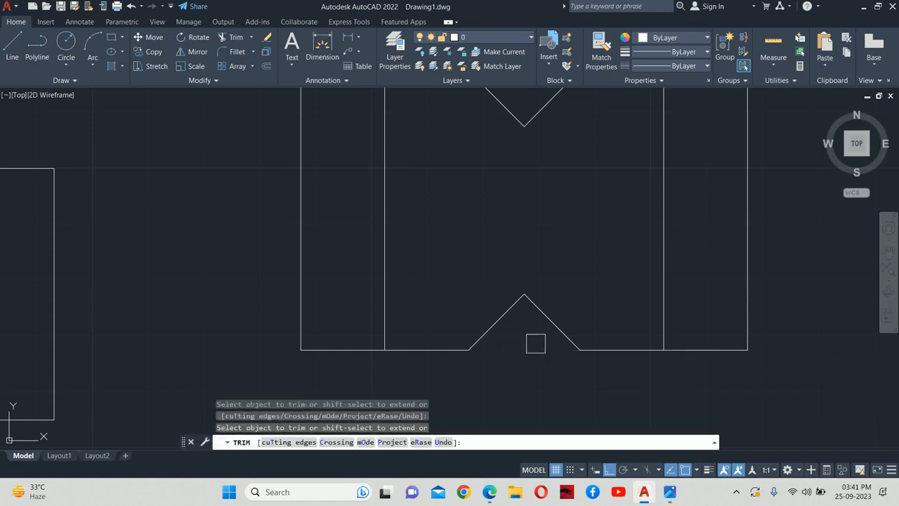
middle_drag(609, 211, 596, 362)
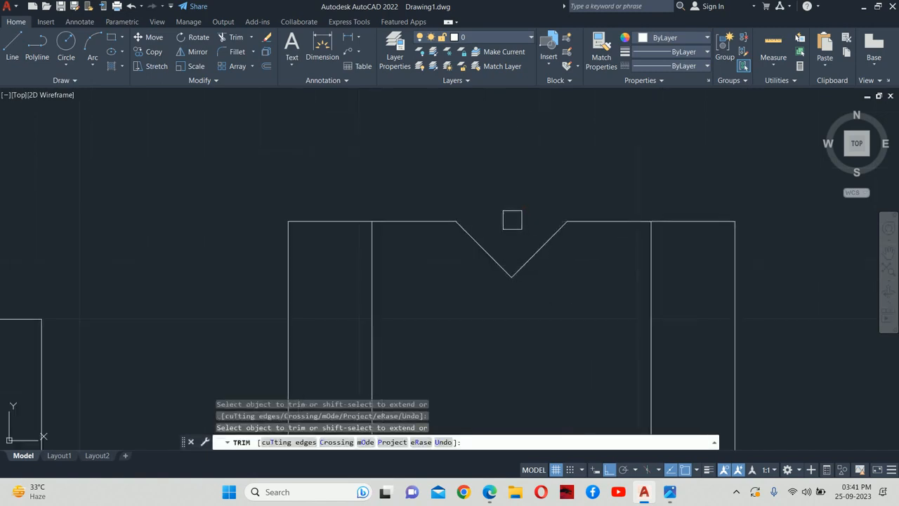
key(Escape)
scroll(512, 220, down, 8)
key(Escape)
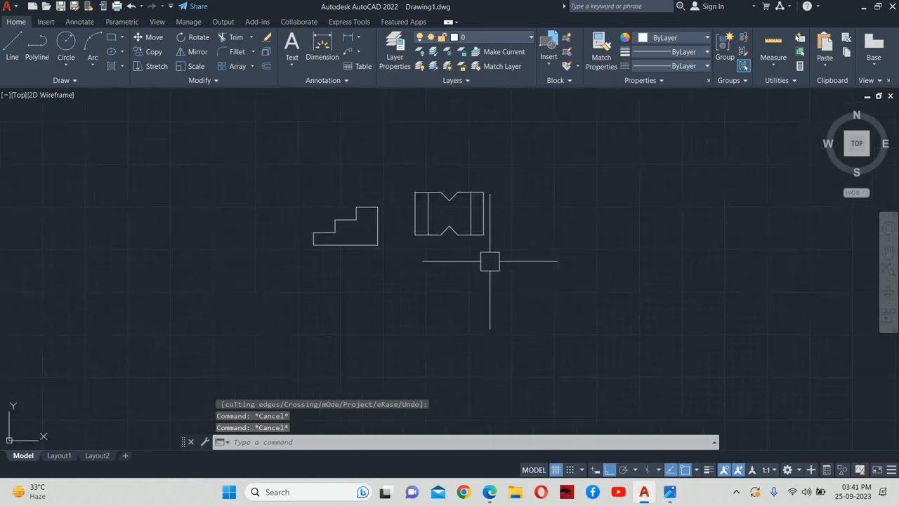
Step: Check the notched figure's reference, open 002.jpg from File Explorer's recent files, and examine the upper-left figure's dimensions in Photos
key(alt+Tab)
scroll(530, 250, down, 2)
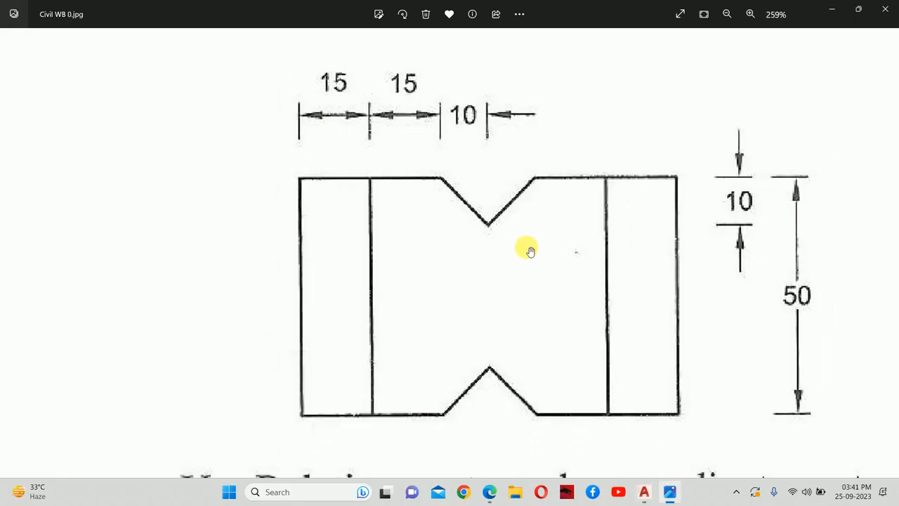
click(516, 491)
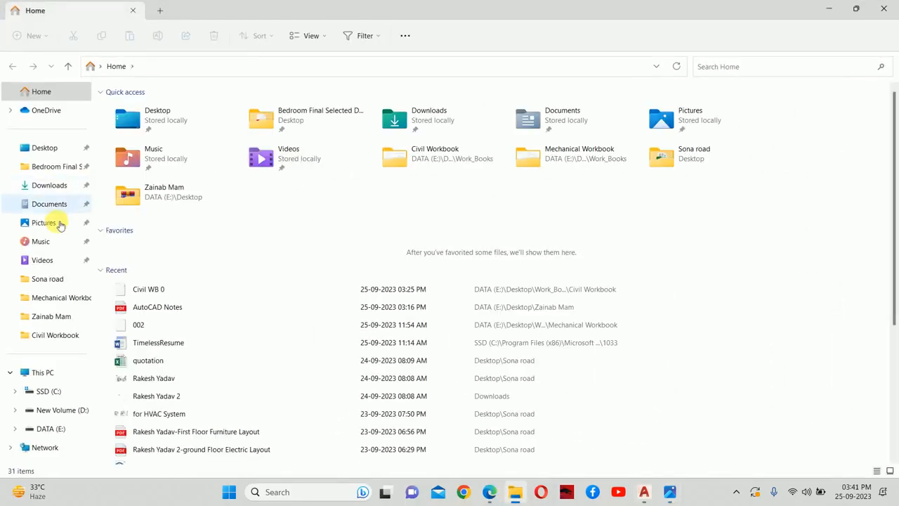
double_click(136, 325)
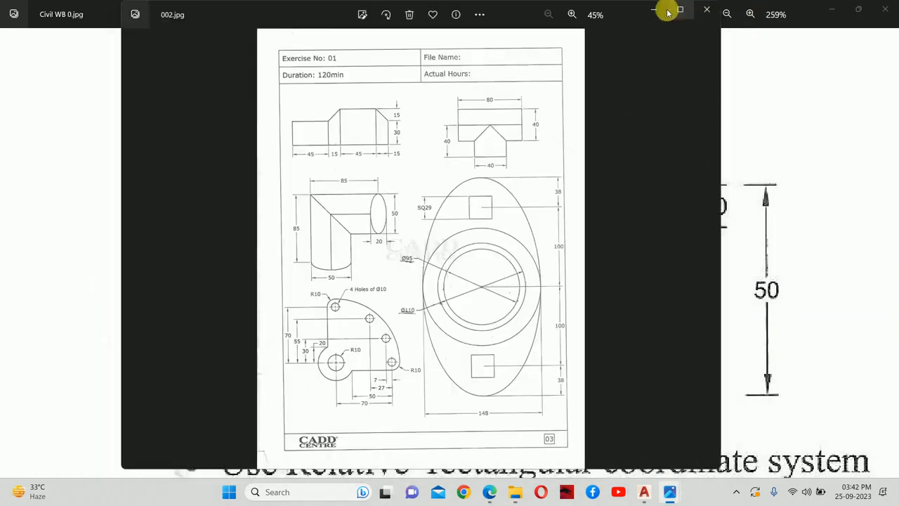
click(680, 9)
scroll(281, 126, up, 3)
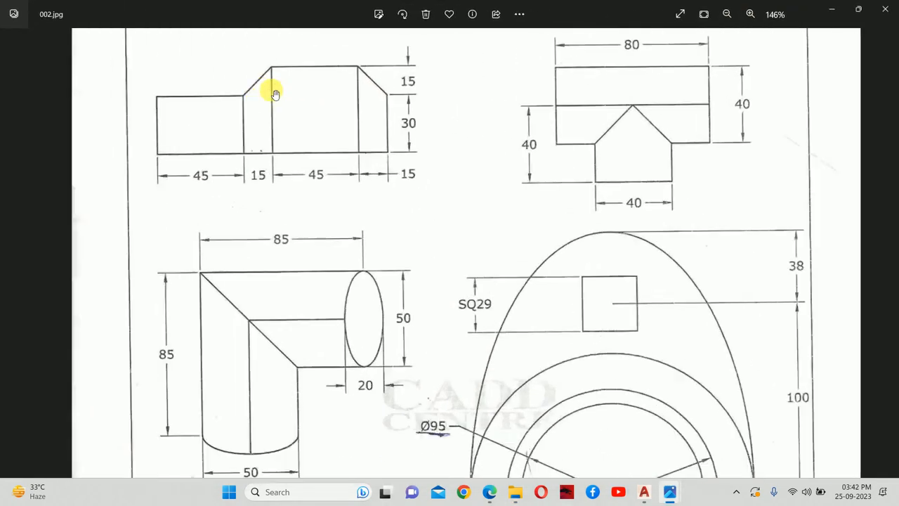
scroll(273, 93, up, 3)
drag(234, 117, 492, 227)
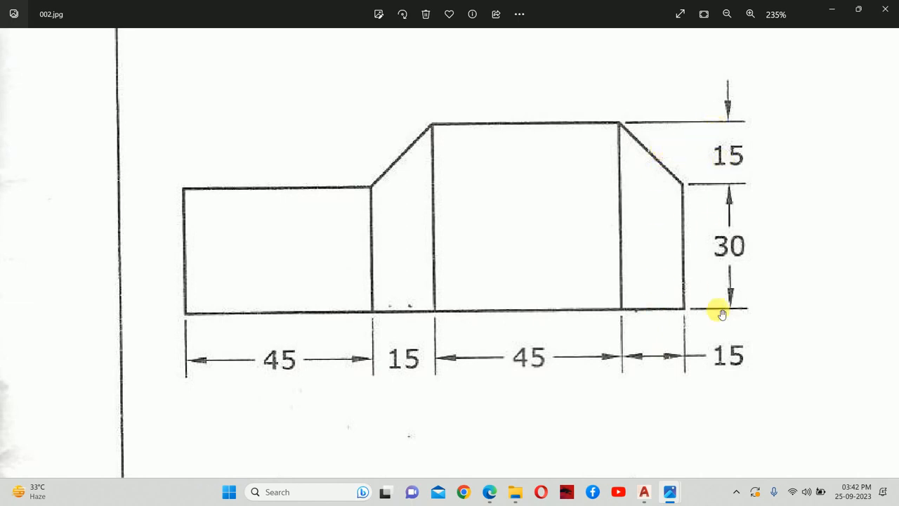
Step: Switch to AutoCAD and draw a horizontal line 120 long right of the notched figure, continuing 45 vertically upward from its right end
key(alt+Tab)
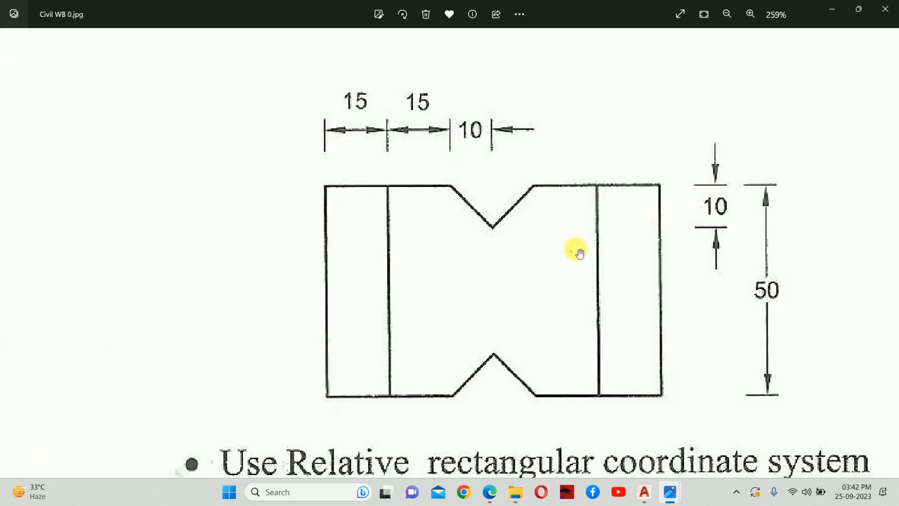
key(alt+Tab)
key(alt+Tab)
key(alt+Tab)
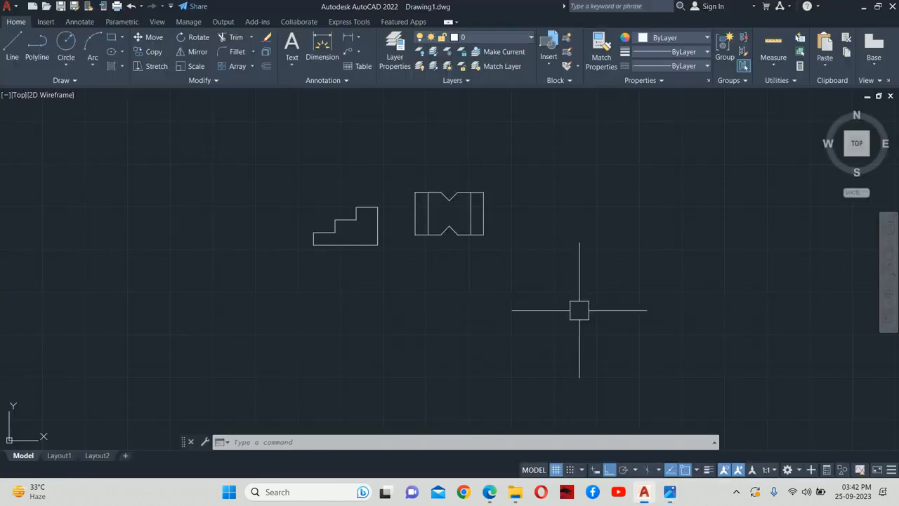
middle_drag(548, 300, 421, 285)
text(l)
key(Return)
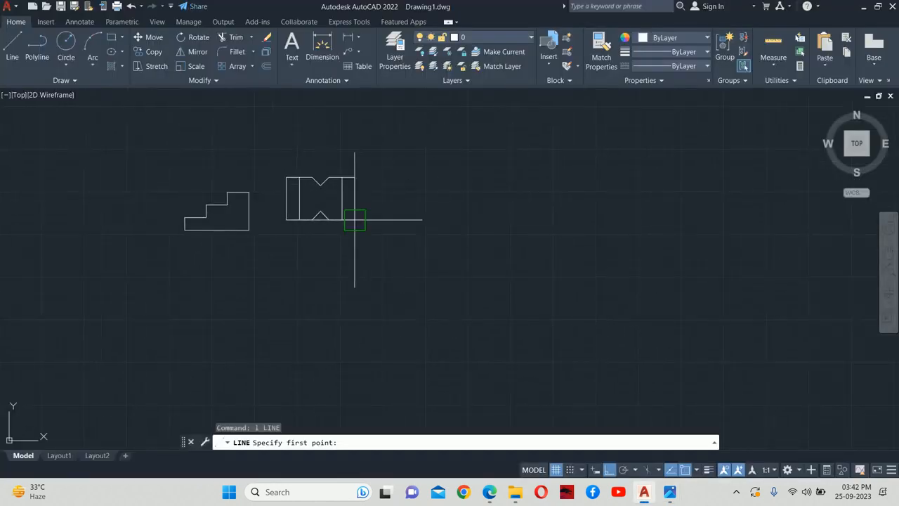
click(417, 220)
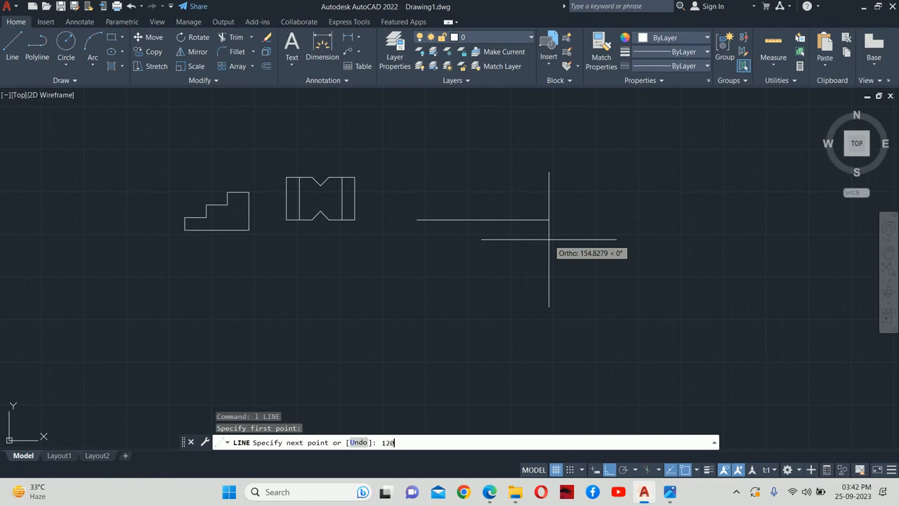
text(120)
key(Return)
text(4)
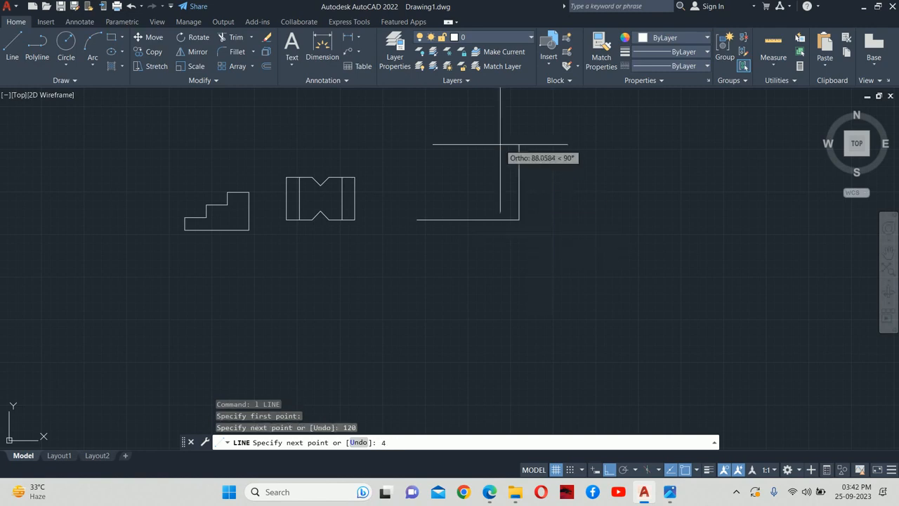
text(0)
key(Return)
key(Escape)
Step: Close the Civil WB 0.jpg window and bring up 002.jpg in Photos to check the chamfered profile's dimensions
key(alt+Tab)
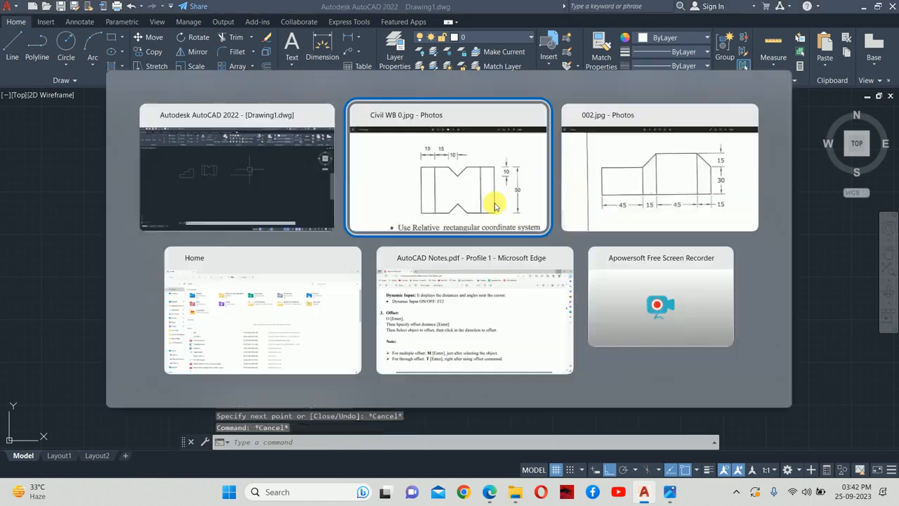
click(495, 206)
key(alt+Tab)
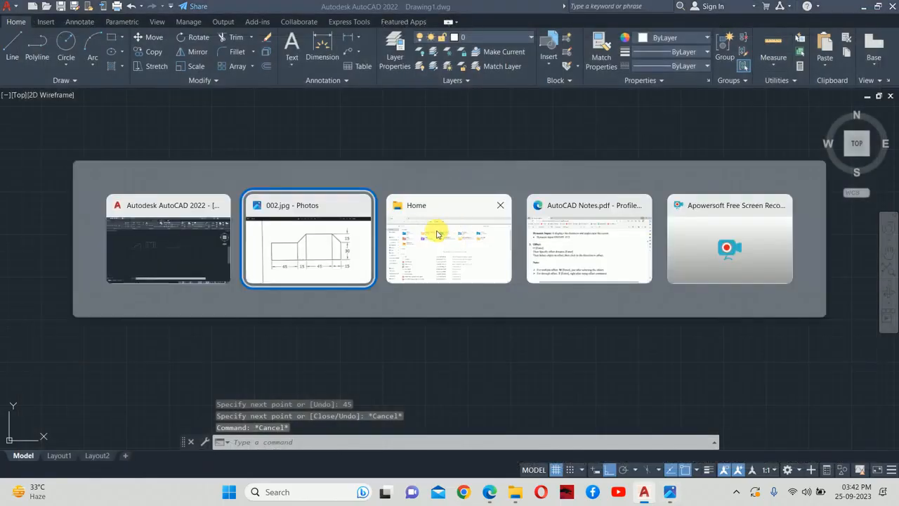
click(351, 241)
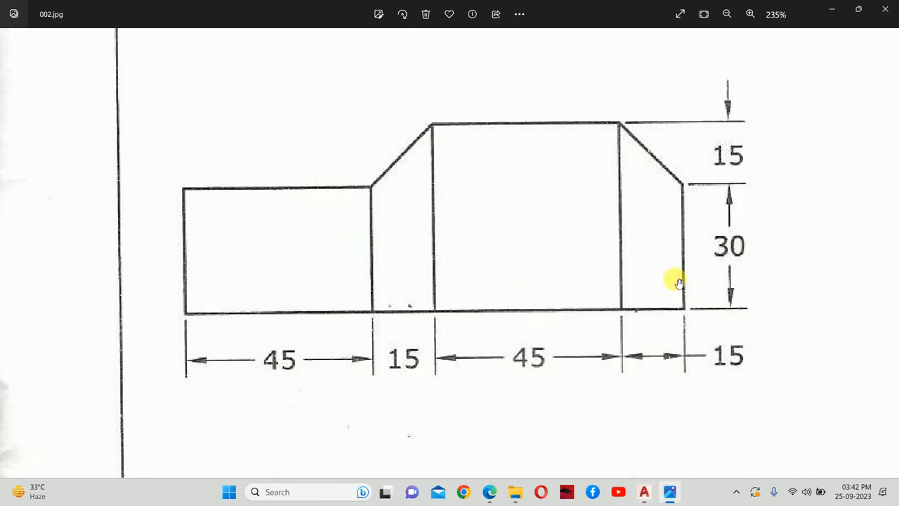
Step: Switch to AutoCAD and offset the profile's right vertical line 15 to the left
key(alt+Tab)
text(o)
key(Return)
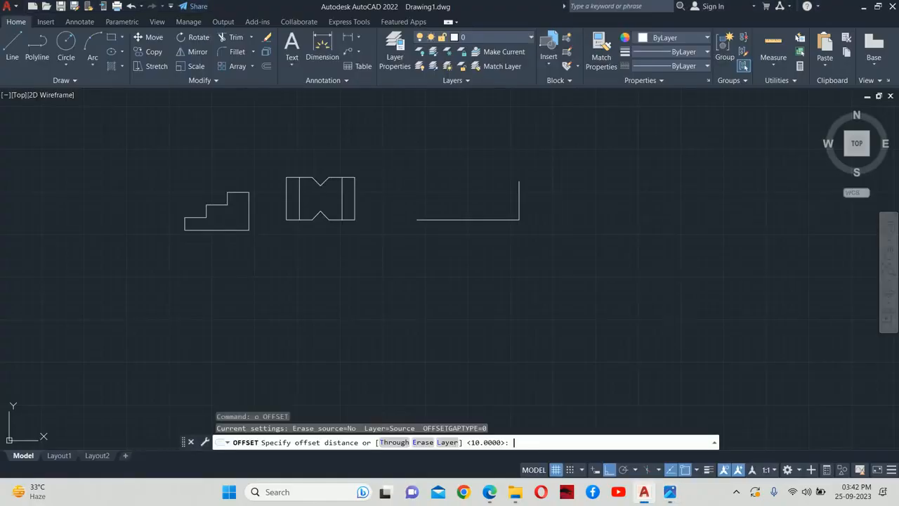
text(15)
key(Return)
click(512, 179)
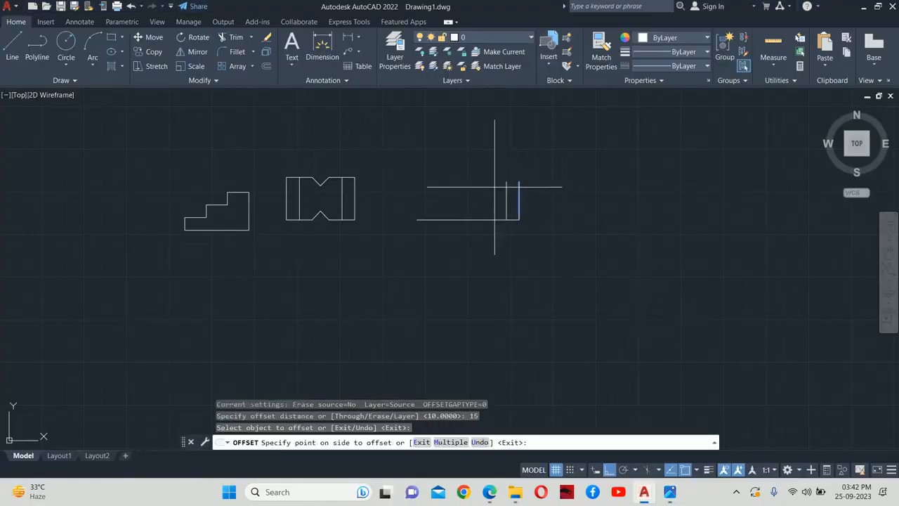
click(492, 182)
key(Escape)
key(Escape)
Step: Recheck 002.jpg in Photos, return to AutoCAD, and offset the inner vertical line 45 to the left
key(alt+Tab)
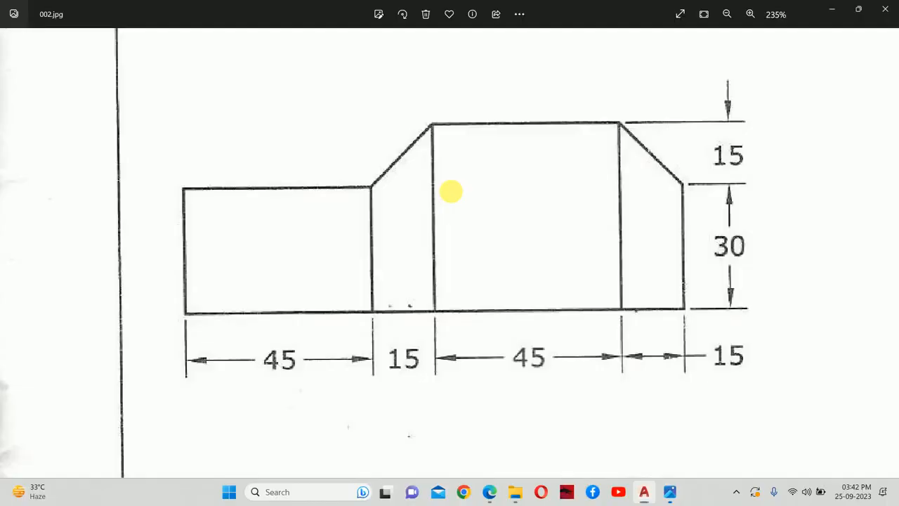
key(alt+Tab)
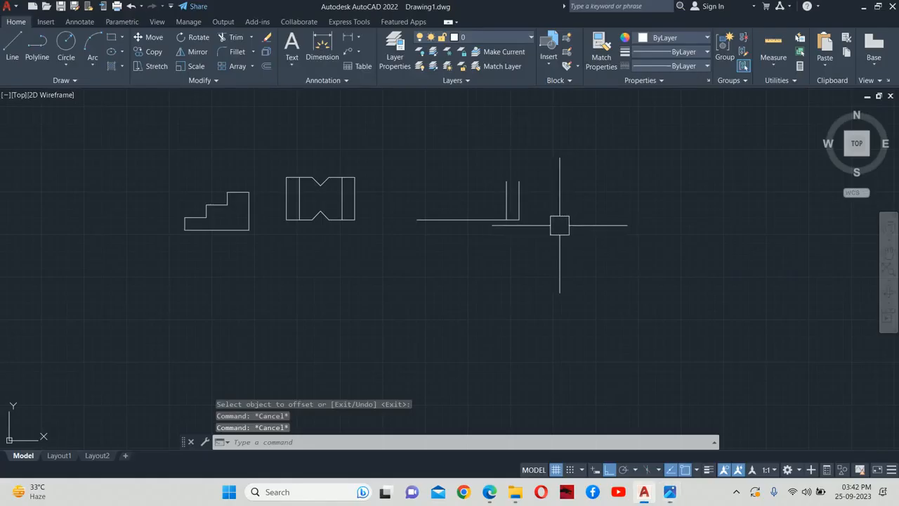
text(o)
key(Return)
text(45)
key(Return)
scroll(533, 205, up, 2)
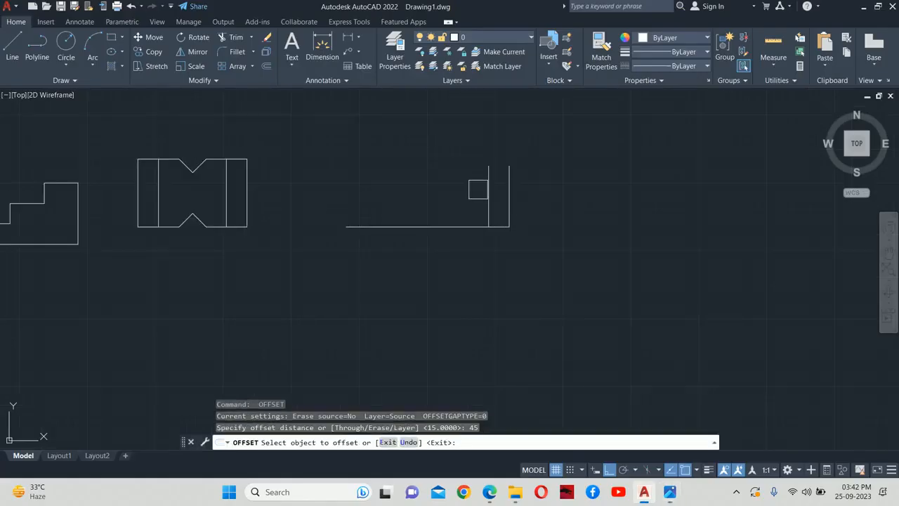
click(486, 190)
click(457, 188)
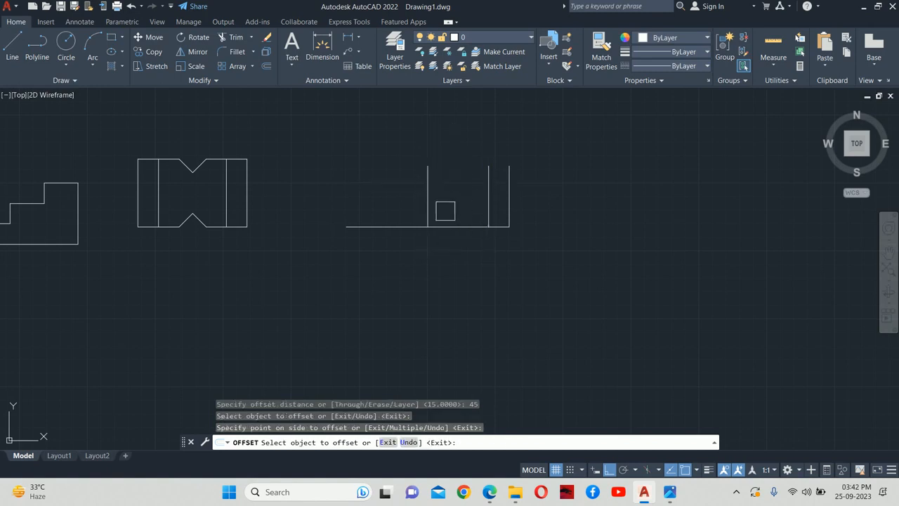
Step: Offset the profile's 120 long base line upward by the same 45 distance to form the top edge
scroll(439, 209, up, 6)
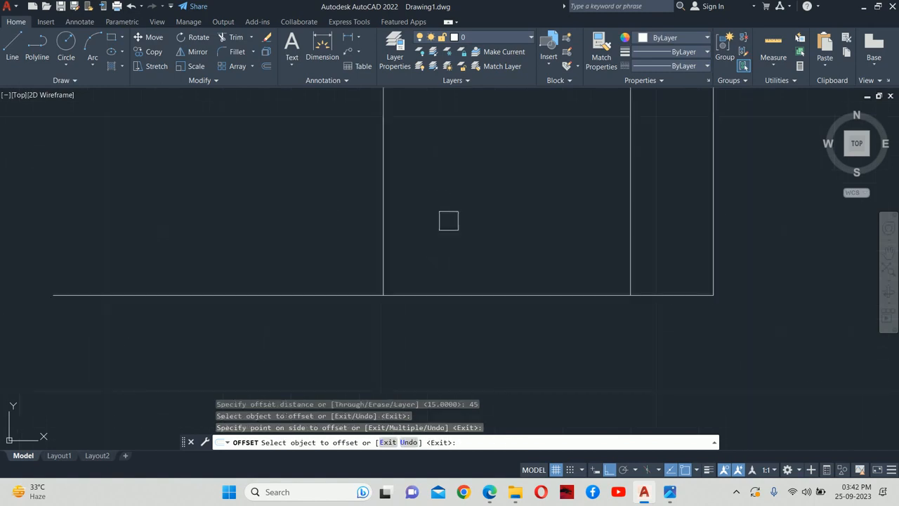
click(462, 341)
click(470, 215)
scroll(468, 210, down, 3)
middle_drag(469, 210, 501, 209)
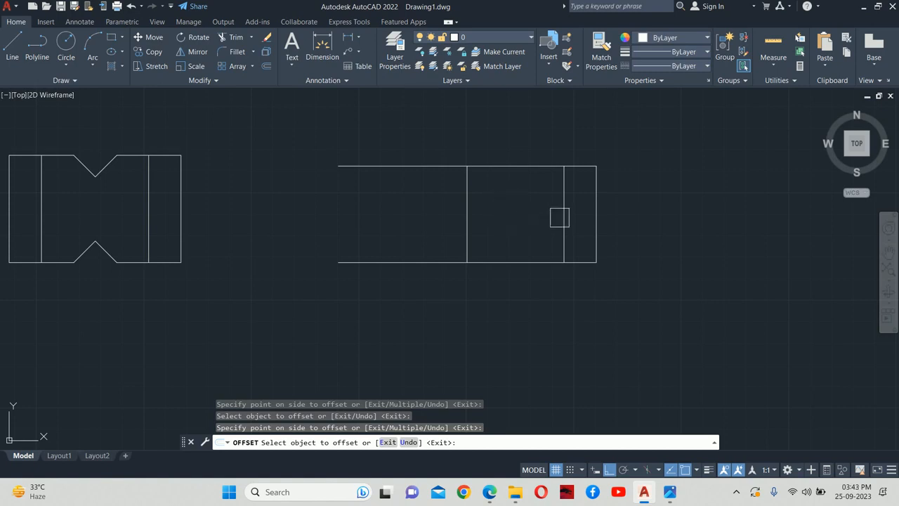
Step: Recheck 002.jpg in Photos, then in AutoCAD offset the leftmost vertical 15 to the left and the top edge 15 downward
key(alt+Tab)
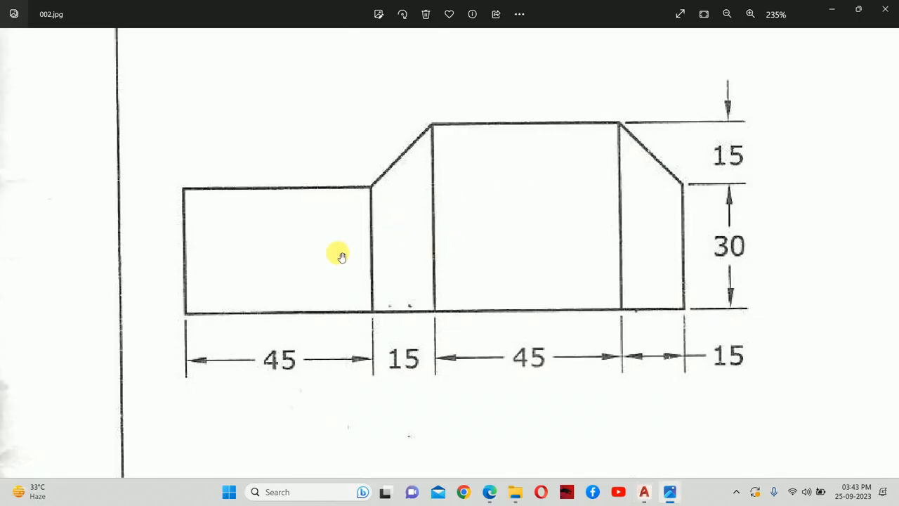
key(alt+Tab)
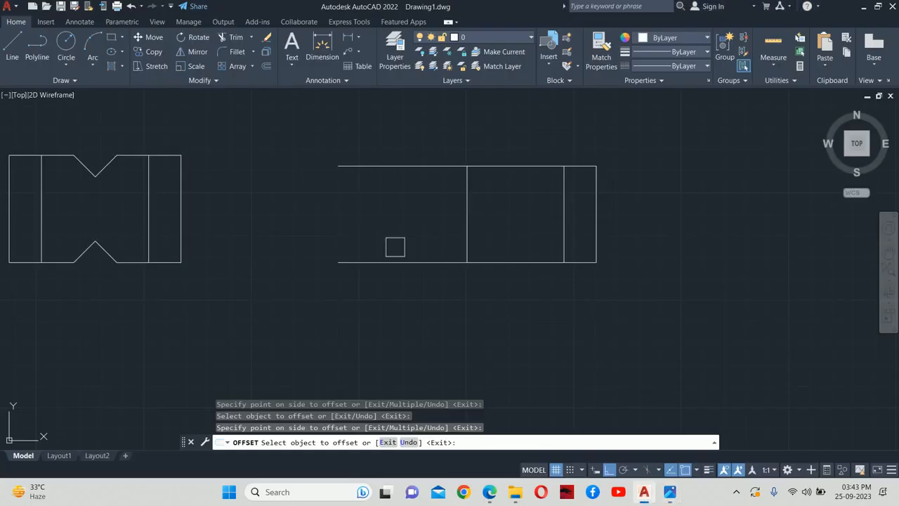
key(Return)
key(Return)
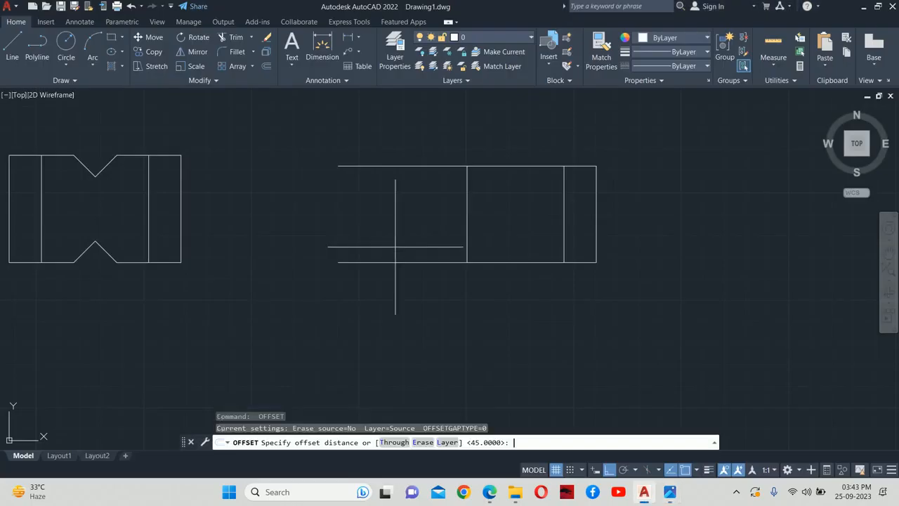
text(15)
key(Return)
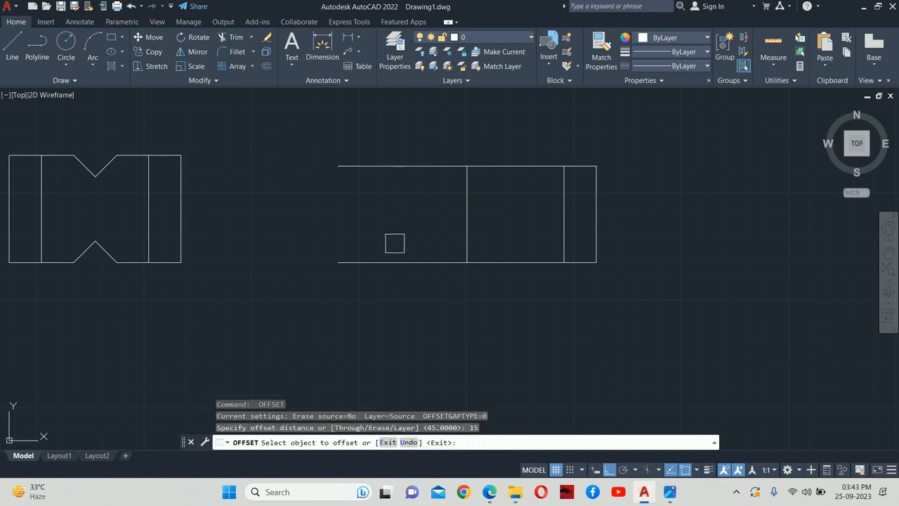
click(473, 211)
click(361, 202)
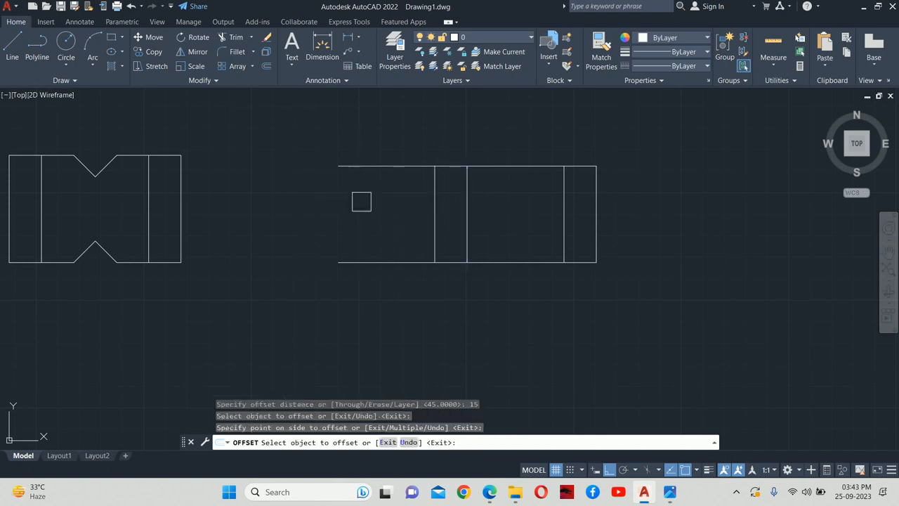
click(493, 168)
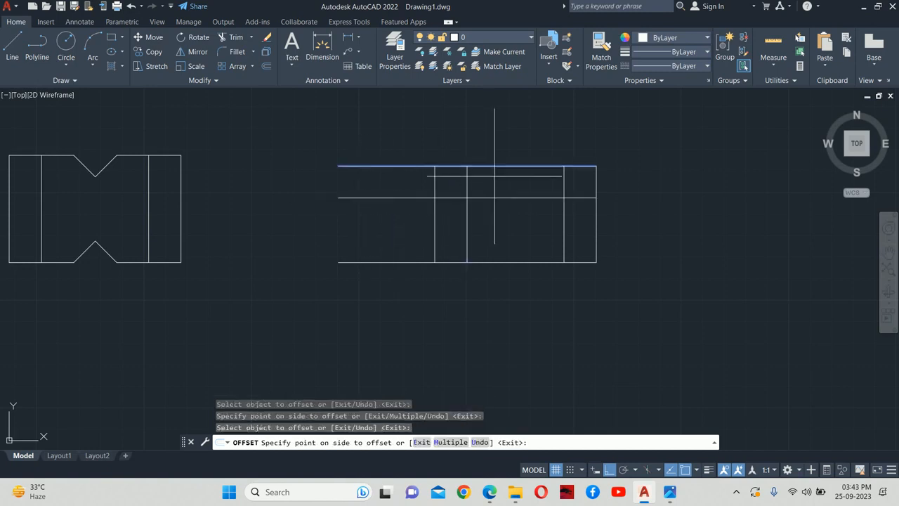
click(486, 213)
Step: Offset the leftmost vertical line 45 to the left to close the profile's left end
middle_drag(472, 213, 540, 200)
key(Return)
key(Return)
text(45)
key(Return)
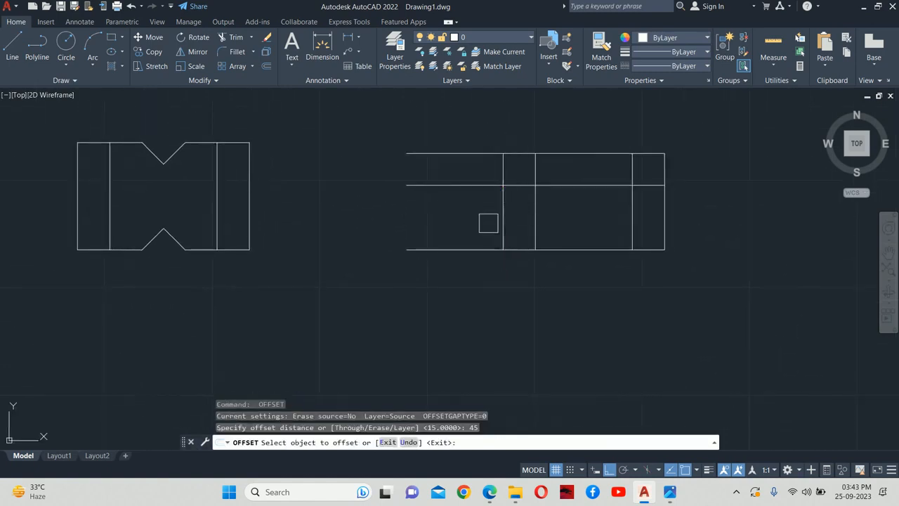
click(499, 217)
click(405, 208)
key(Return)
key(Escape)
Step: Check 002.jpg in Photos, then in AutoCAD draw the right chamfer from the inner vertical's top to the right edge's offset line intersection
middle_drag(530, 201, 445, 203)
key(alt+Tab)
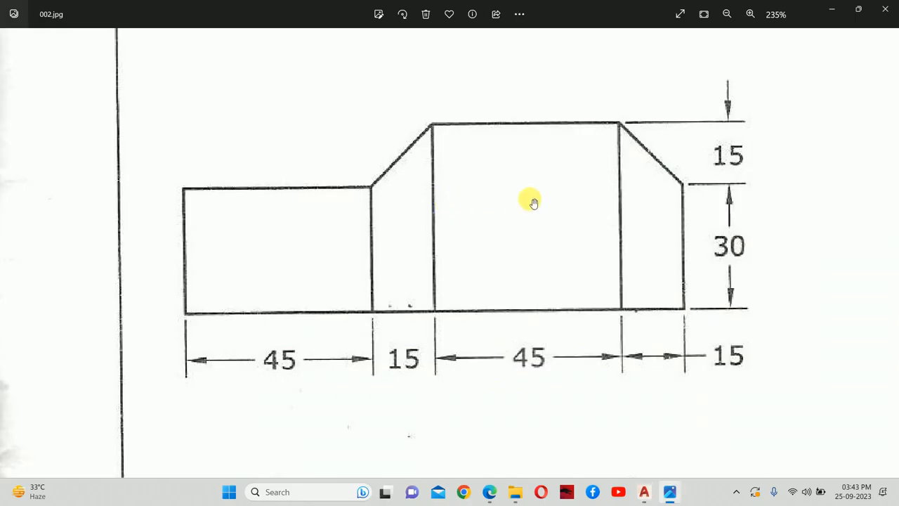
key(alt+Tab)
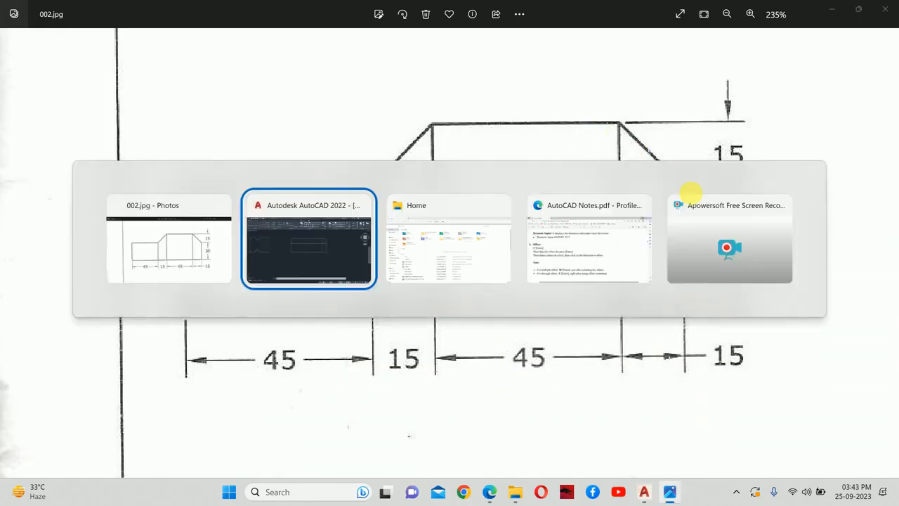
text(l)
key(Return)
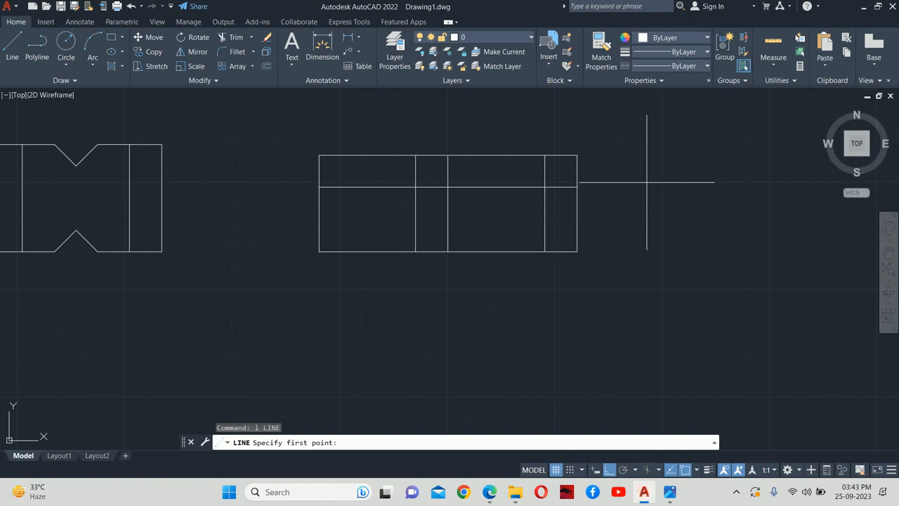
click(545, 155)
click(577, 187)
key(Escape)
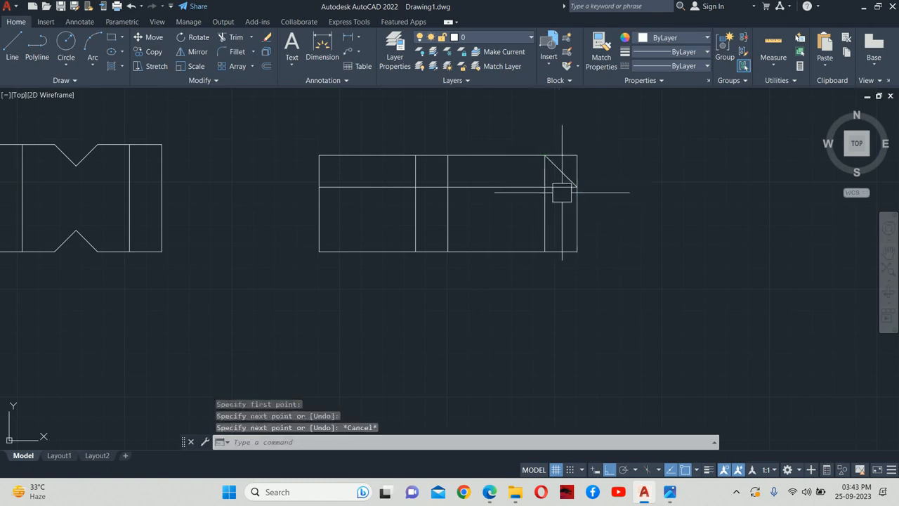
Step: Draw the left diagonal from the offset line's intersection with the 45 vertical up to the next vertical's top end
key(Return)
click(416, 187)
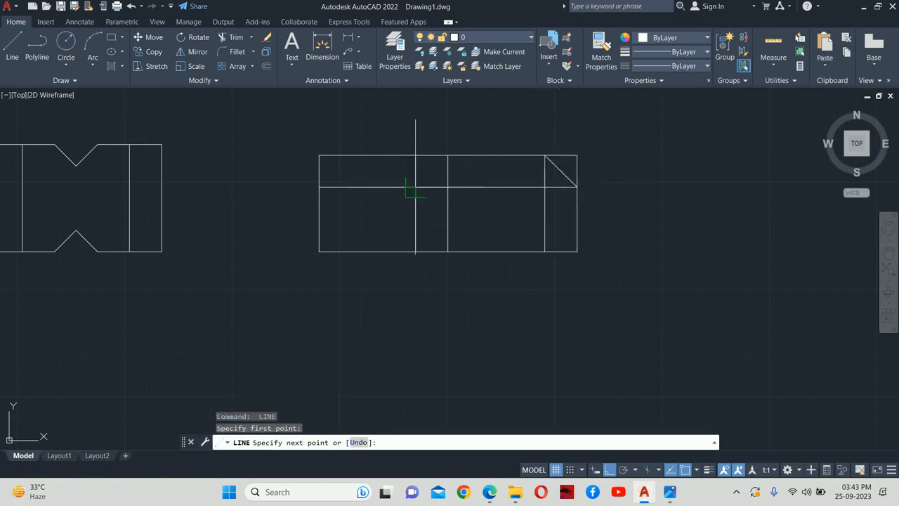
click(446, 155)
key(Escape)
key(Escape)
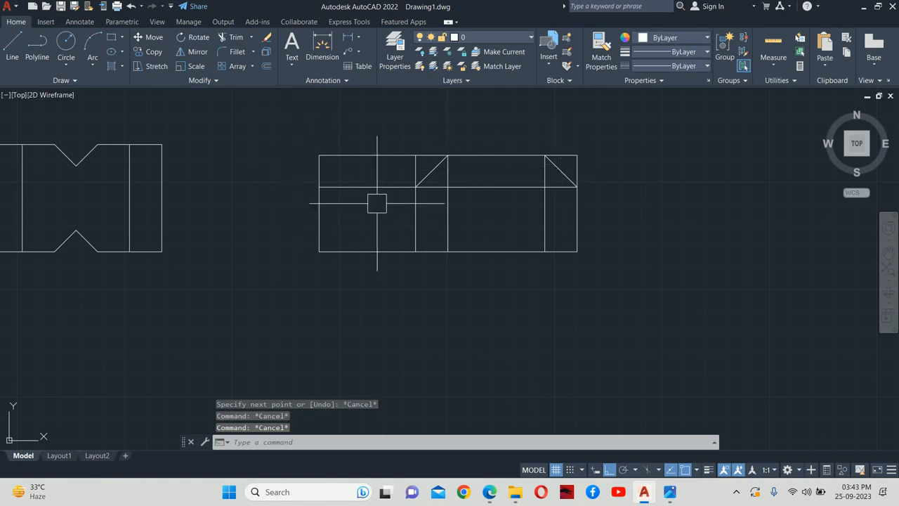
Step: Trim the top-right corner outside the right chamfer and the inner horizontal segment beneath that chamfer
text(tr)
key(Return)
scroll(569, 155, up, 5)
mouse_move(539, 124)
mouse_down()
mouse_move(606, 181)
mouse_move(616, 215)
mouse_up()
scroll(597, 232, down, 2)
drag(544, 251, 538, 271)
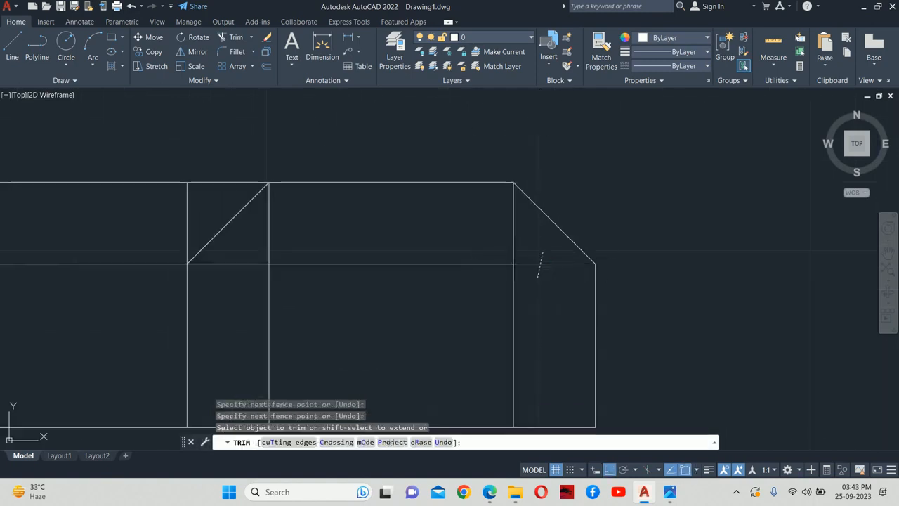
Step: Trim the remaining inner horizontal segments and the excess edges above and left of the left diagonal
middle_drag(227, 266, 563, 259)
drag(222, 230, 455, 145)
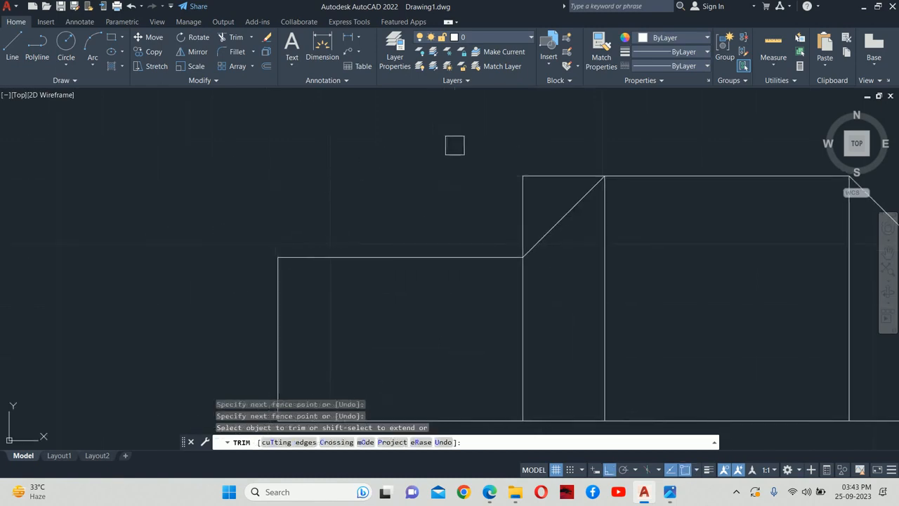
mouse_move(487, 219)
mouse_down()
mouse_move(602, 187)
mouse_move(576, 162)
mouse_up()
key(Escape)
scroll(588, 169, down, 6)
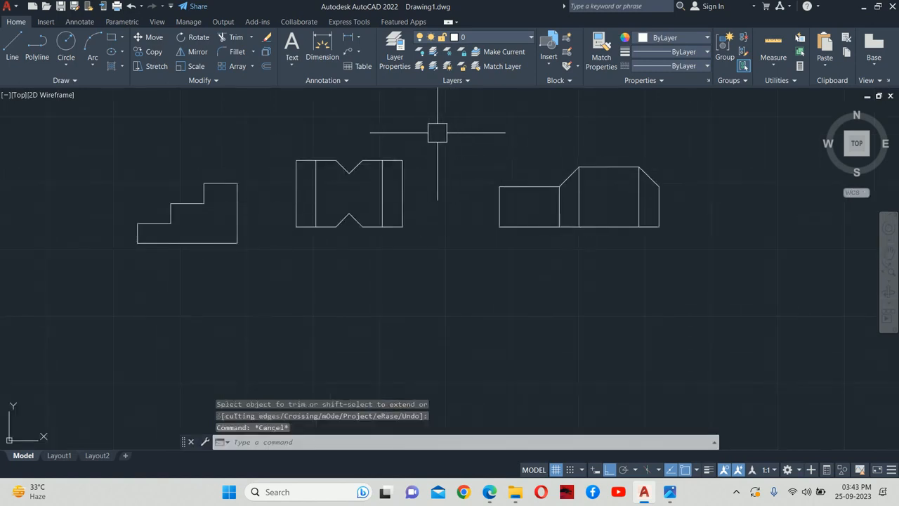
key(F10)
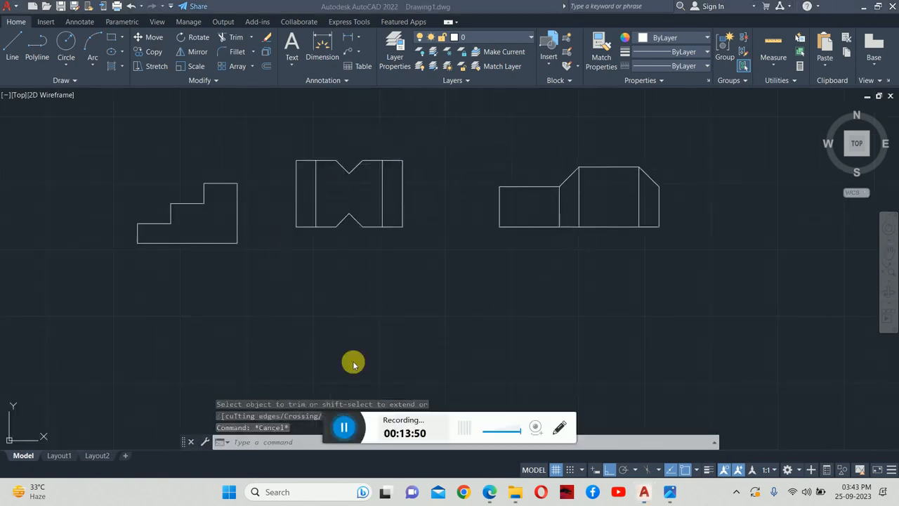